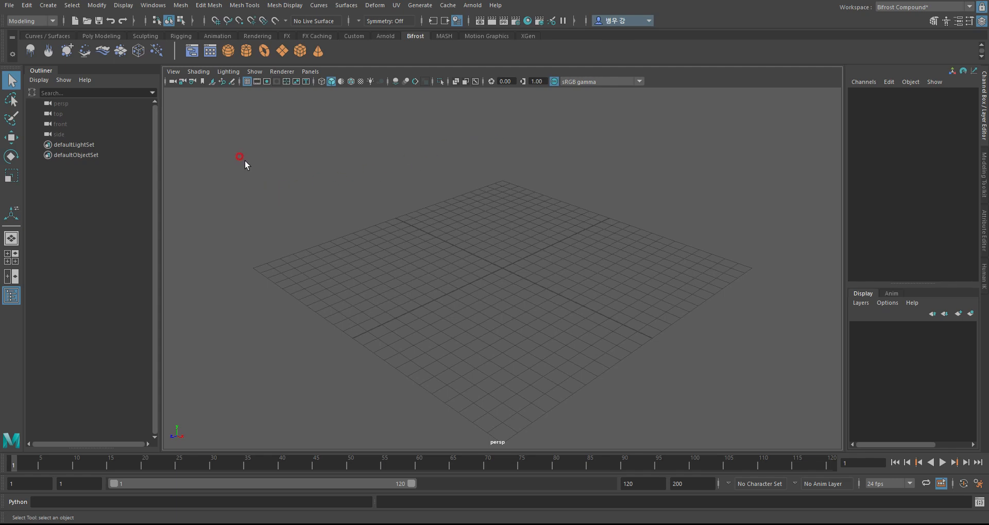
{"action": "left_click", "coordinate": [47, 5]}
{"action": "mouse_move", "coordinate": [153, 5]}
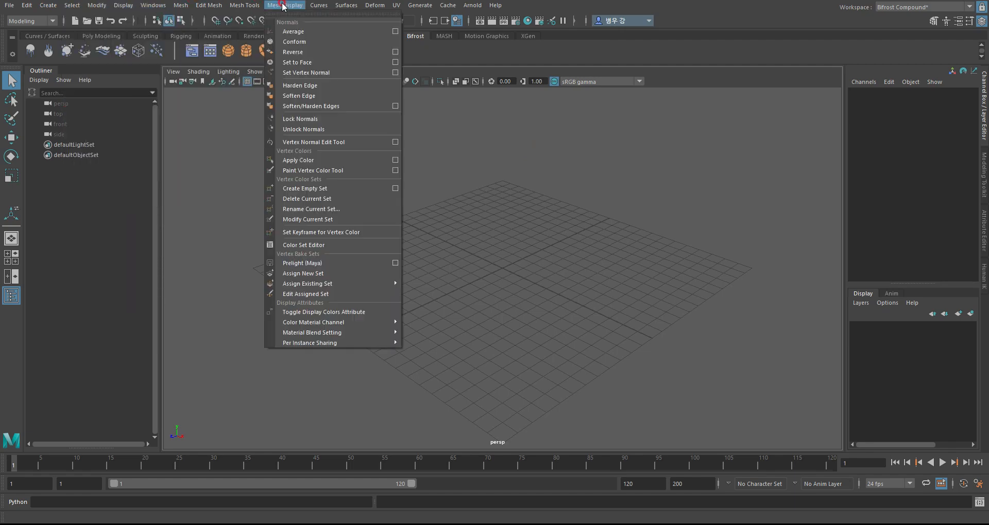
{"action": "left_click", "coordinate": [492, 5]}
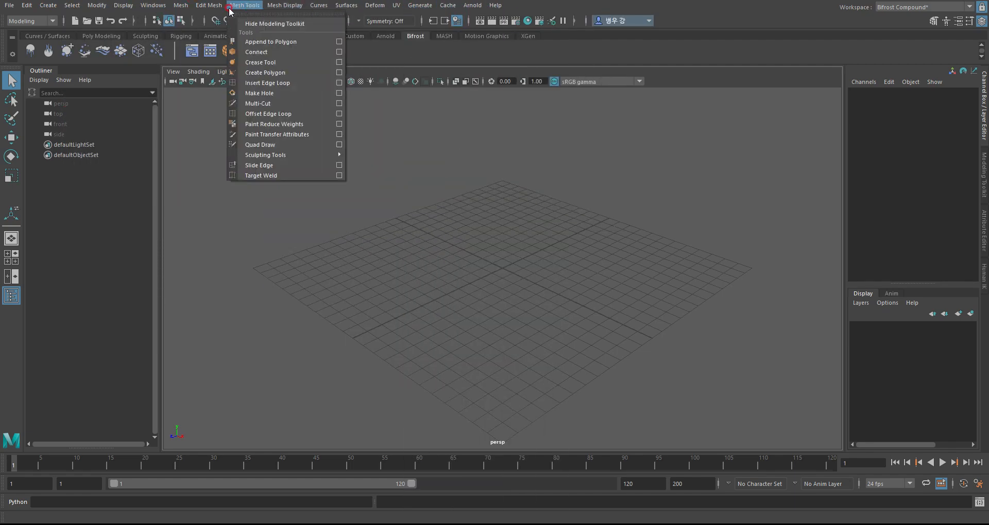
{"action": "left_click", "coordinate": [589, 49]}
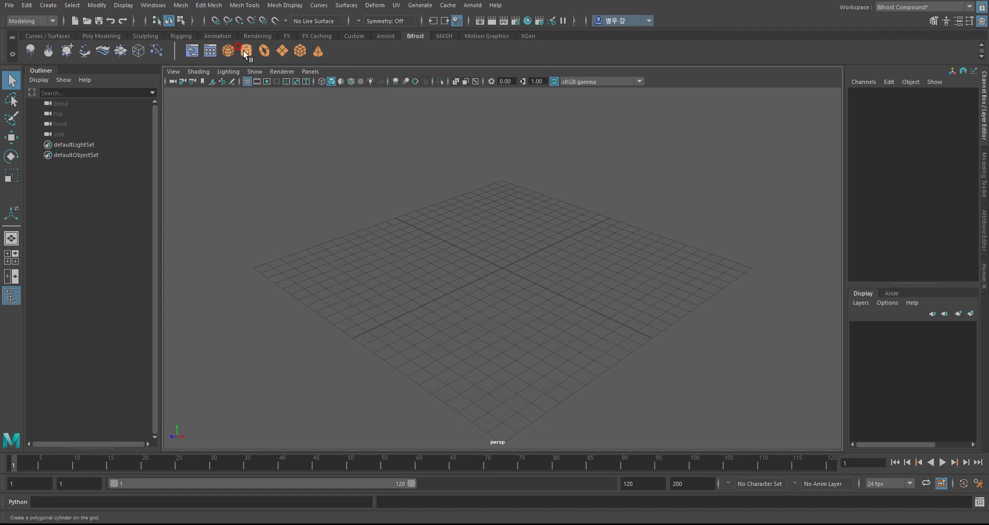
- Create a polygon cube at the centre of the grid and keep it selected
{"action": "left_click", "coordinate": [302, 50]}
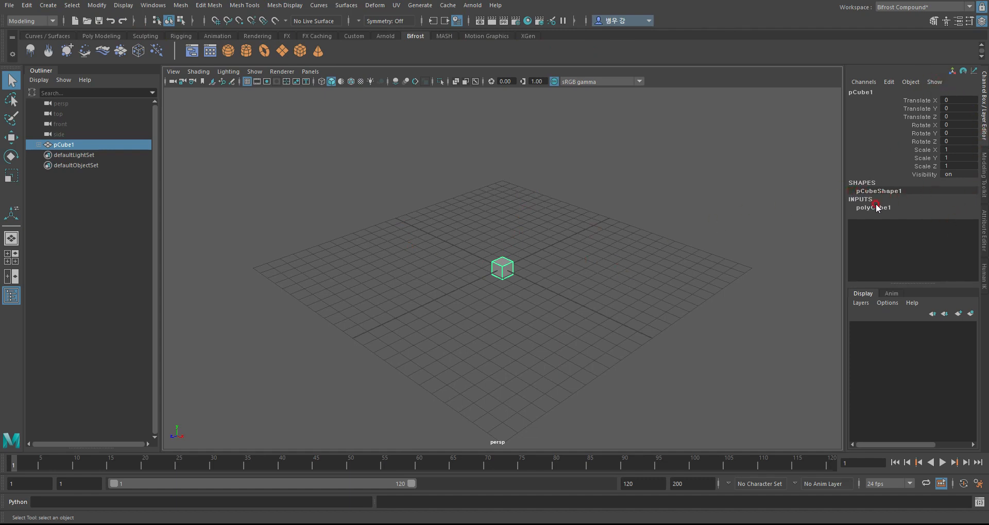
{"action": "left_click", "coordinate": [857, 210]}
{"action": "left_click_drag", "start_coordinate": [547, 264], "coordinate": [635, 265]}
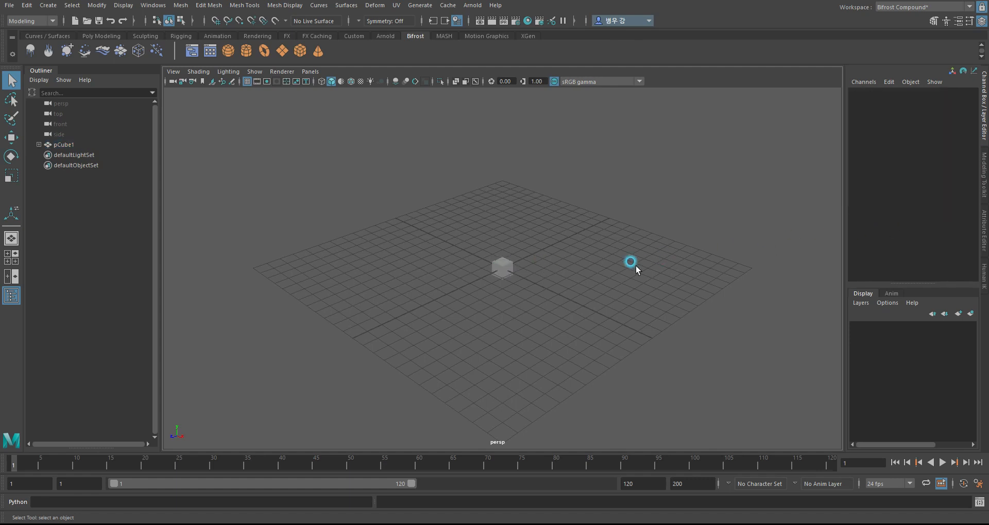
{"action": "left_click", "coordinate": [508, 265]}
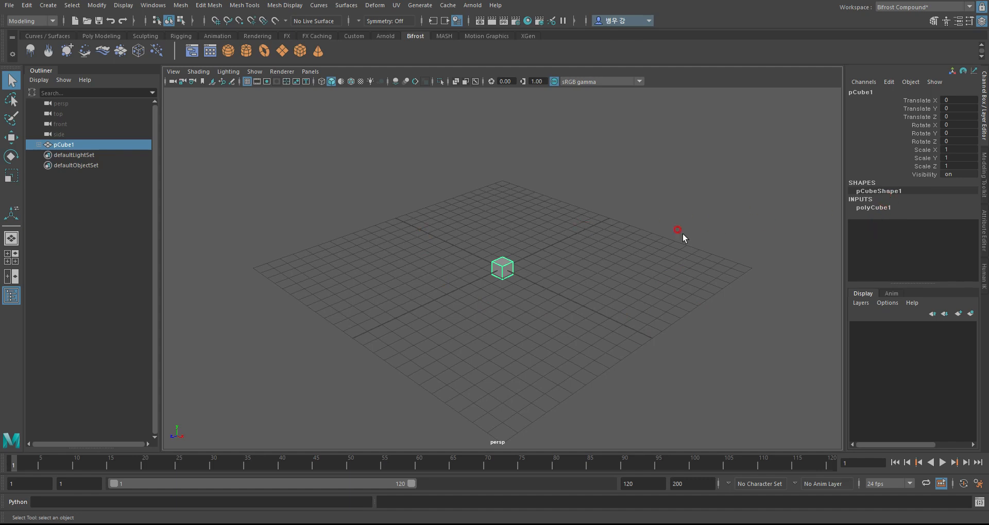
- Try scaling the cube uniformly to about 5.6 and undo the scaling
{"action": "key", "text": "e"}
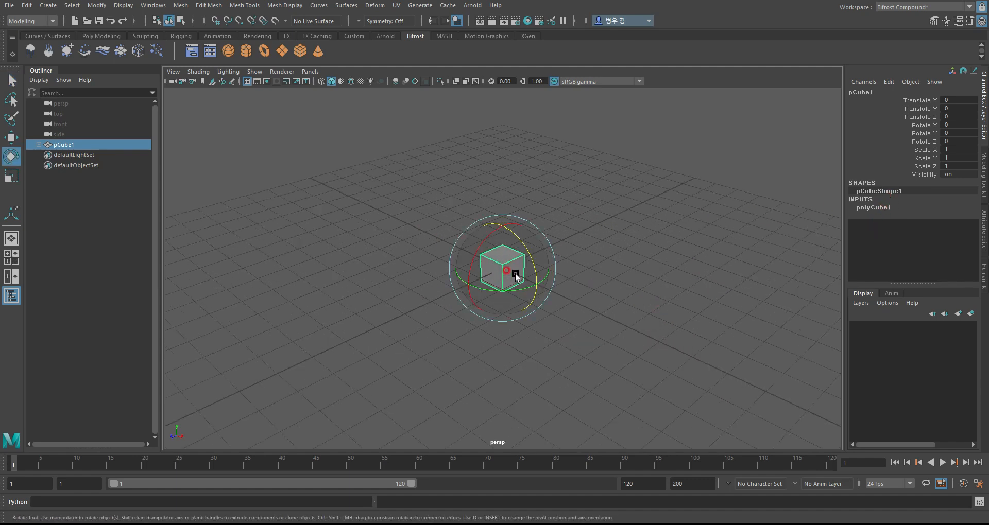
{"action": "key", "text": "r"}
{"action": "left_click_drag", "start_coordinate": [503, 268], "coordinate": [622, 273]}
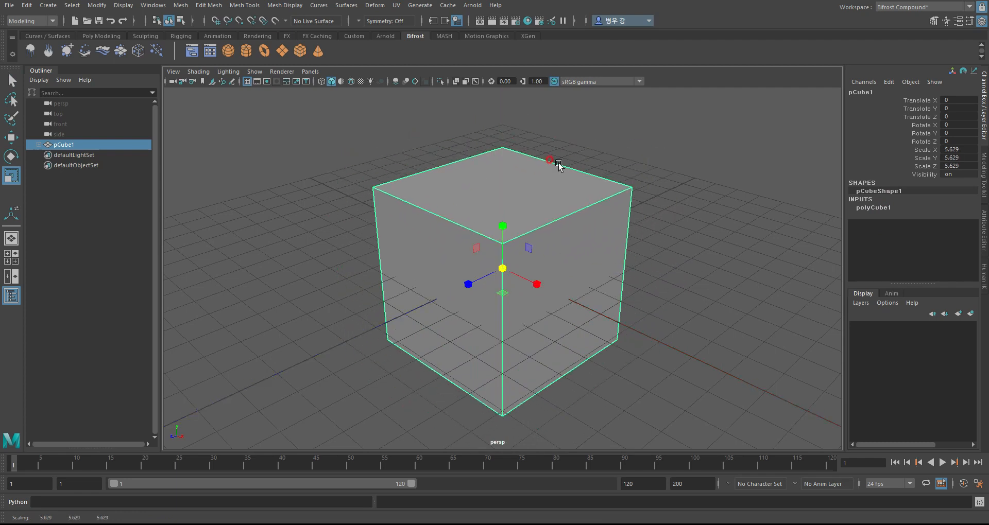
{"action": "key", "text": "ctrl+z"}
- Examine the cube's polyCube1 creation settings and the attributes of its transform, shape, history, shading group and material nodes
{"action": "left_click", "coordinate": [879, 208]}
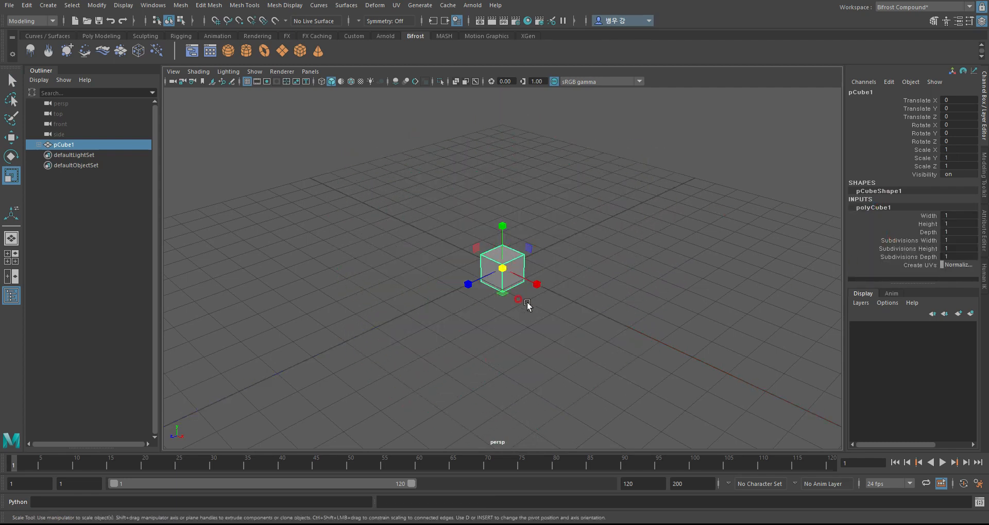
{"action": "left_click", "coordinate": [737, 256]}
{"action": "left_click", "coordinate": [509, 229]}
{"action": "left_click", "coordinate": [871, 210]}
{"action": "left_click", "coordinate": [984, 235]}
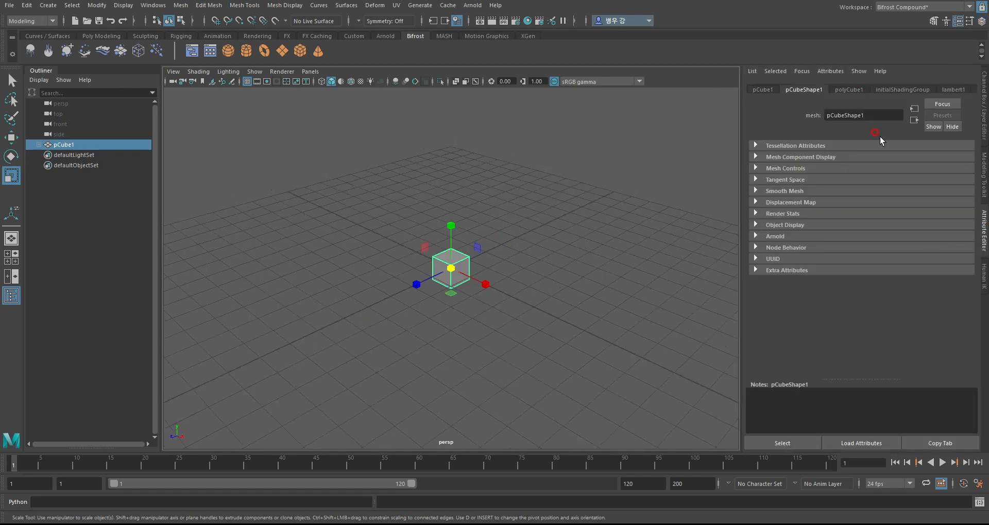
{"action": "left_click", "coordinate": [763, 89]}
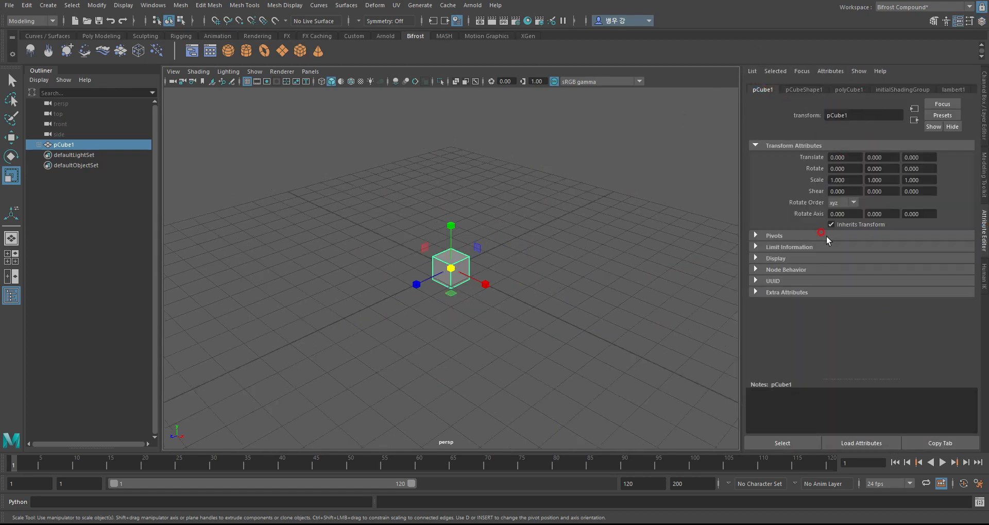
{"action": "left_click", "coordinate": [807, 89]}
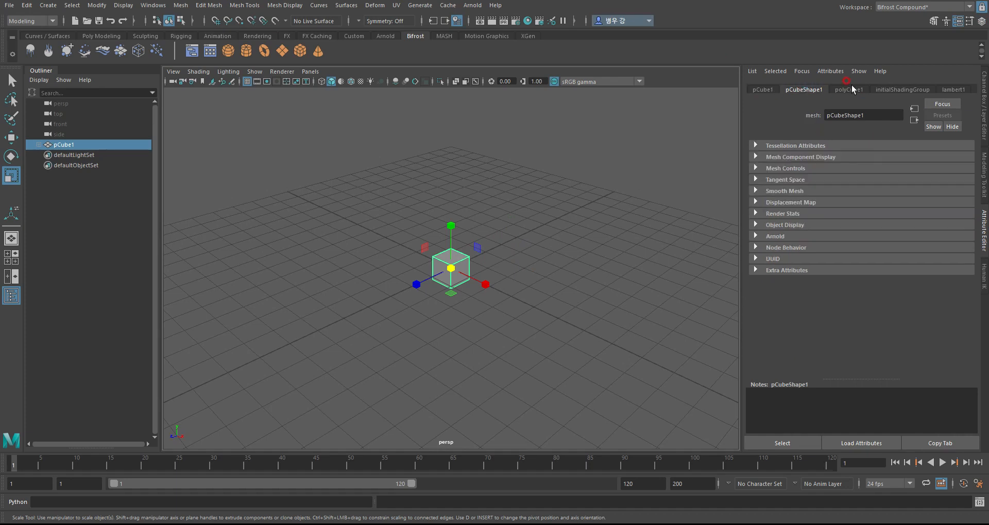
{"action": "left_click", "coordinate": [861, 85]}
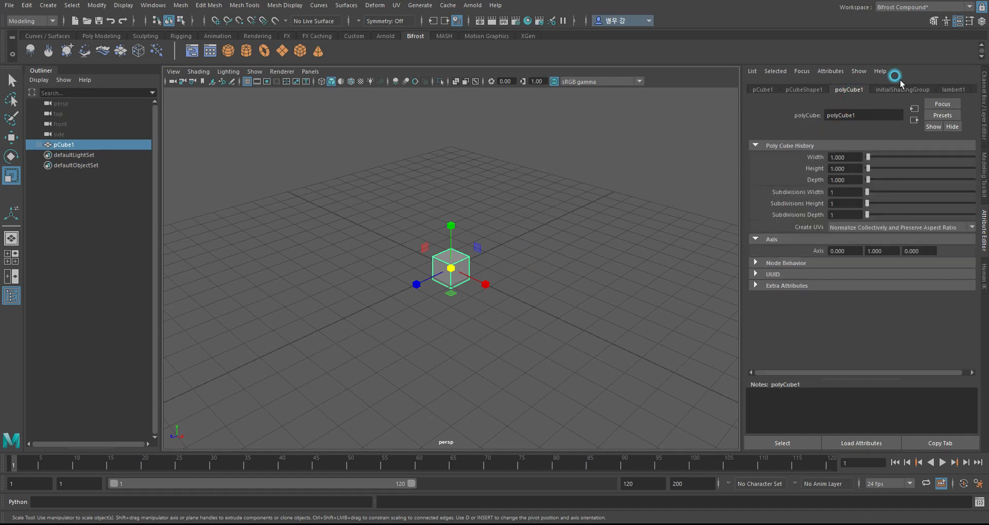
{"action": "left_click", "coordinate": [914, 88]}
{"action": "left_click", "coordinate": [951, 88]}
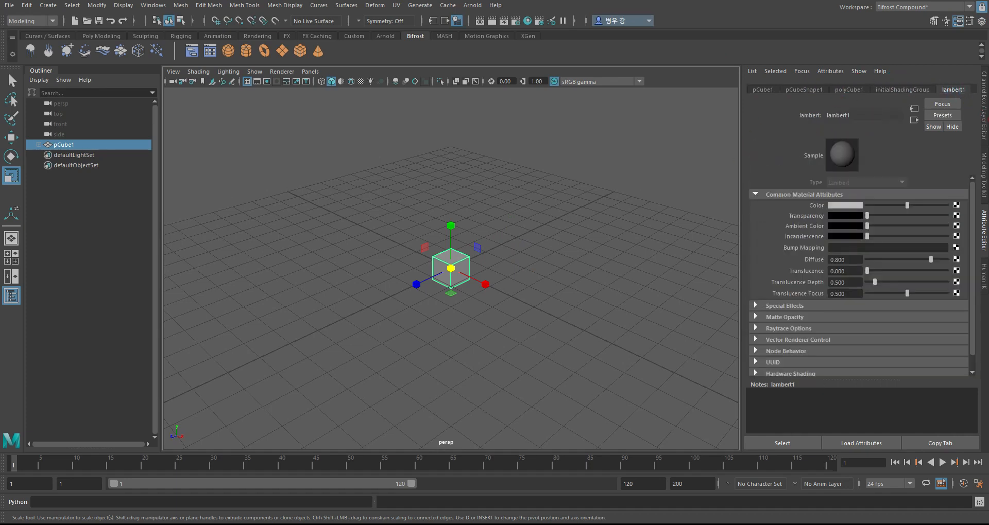
{"action": "left_click", "coordinate": [985, 121]}
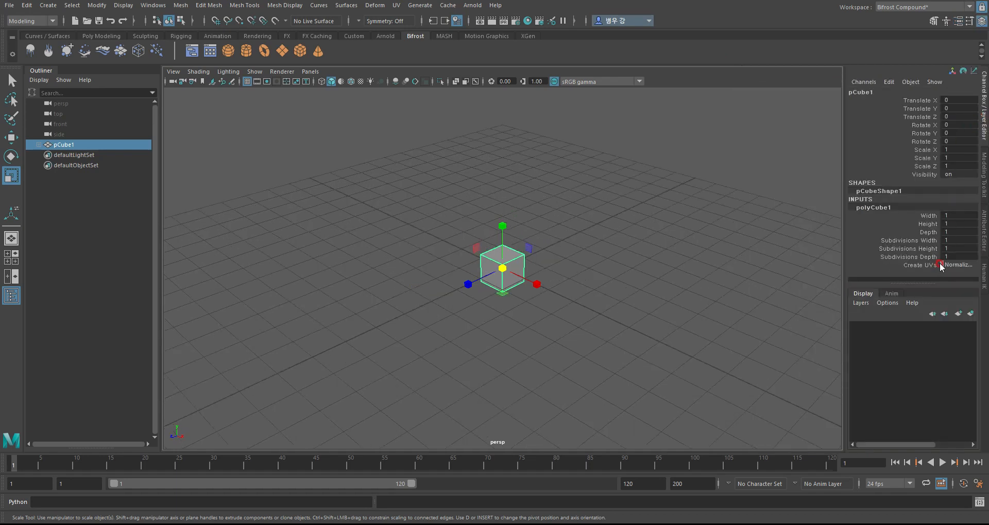
- Try changing the cube's width, height and depth through its polyCube1 inputs, undoing each change
{"action": "left_click", "coordinate": [934, 216]}
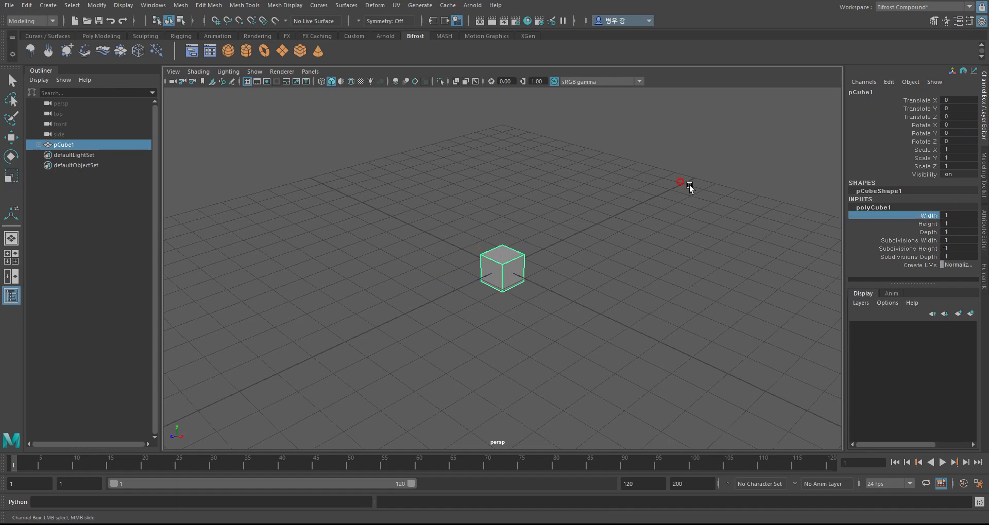
{"action": "middle_click_drag", "start_coordinate": [689, 185], "coordinate": [639, 198]}
{"action": "key", "text": "ctrl+z"}
{"action": "left_click", "coordinate": [931, 224]}
{"action": "key", "text": "ctrl+z"}
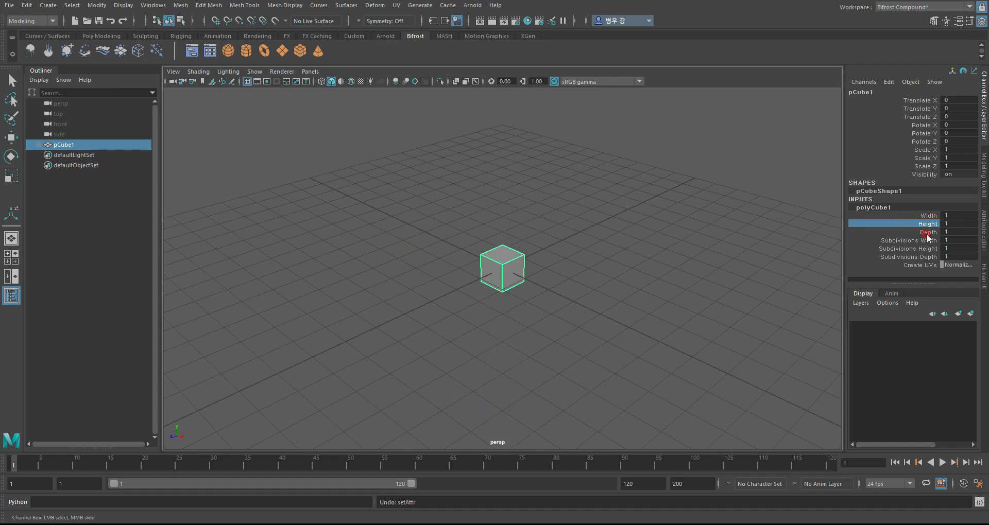
{"action": "left_click", "coordinate": [927, 232]}
{"action": "mouse_move", "coordinate": [717, 231]}
{"action": "middle_mouse_down"}
{"action": "mouse_move", "coordinate": [693, 223]}
{"action": "mouse_move", "coordinate": [768, 210]}
{"action": "mouse_move", "coordinate": [721, 215]}
{"action": "middle_mouse_up"}
{"action": "key", "text": "ctrl+z"}
{"action": "left_click_drag", "start_coordinate": [930, 165], "coordinate": [927, 149]}
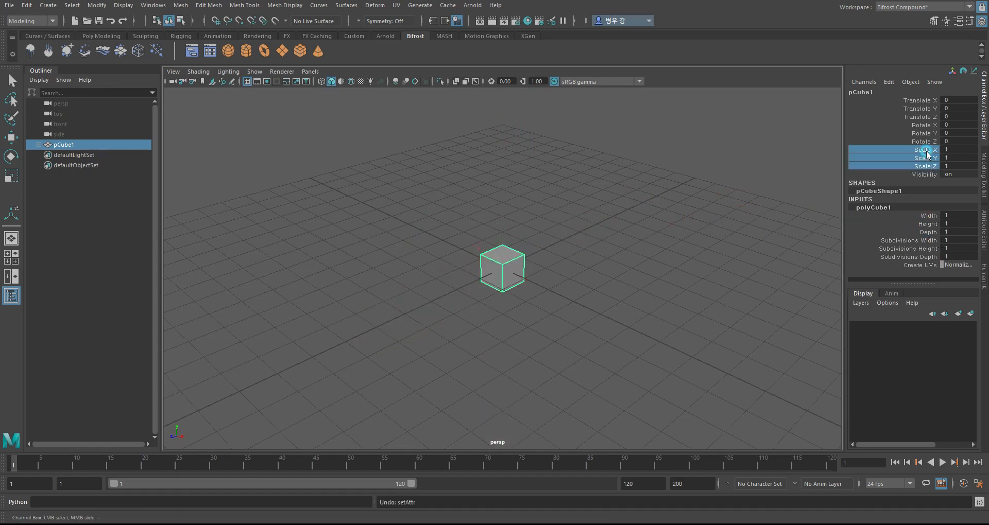
{"action": "left_click_drag", "start_coordinate": [932, 218], "coordinate": [931, 236]}
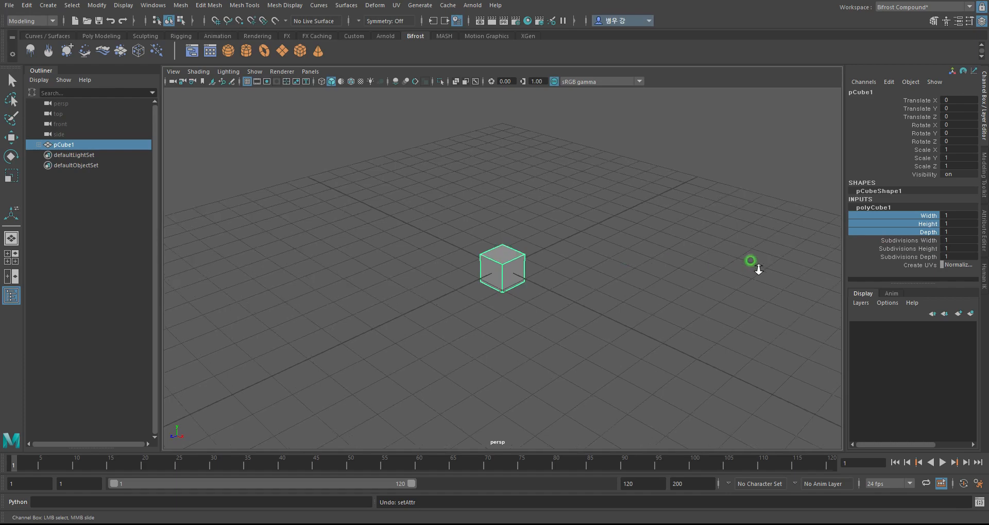
- Set the cube's subdivisions to 4 in width, 5 in height and 4 in depth
{"action": "scroll", "coordinate": [604, 273], "scroll_direction": "up", "scroll_amount": 6}
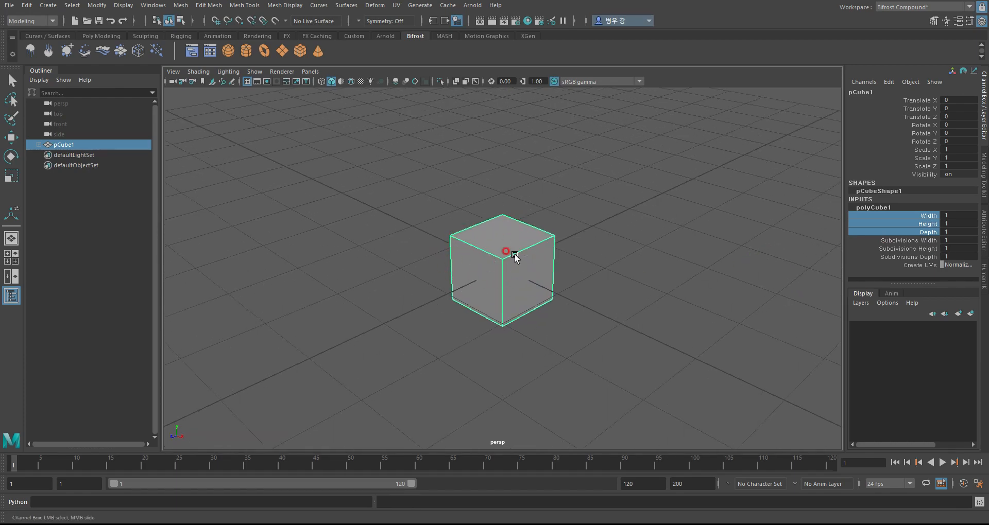
{"action": "left_click", "coordinate": [919, 240]}
{"action": "middle_click_drag", "start_coordinate": [638, 216], "coordinate": [701, 215]}
{"action": "left_click", "coordinate": [906, 248]}
{"action": "left_click", "coordinate": [919, 257]}
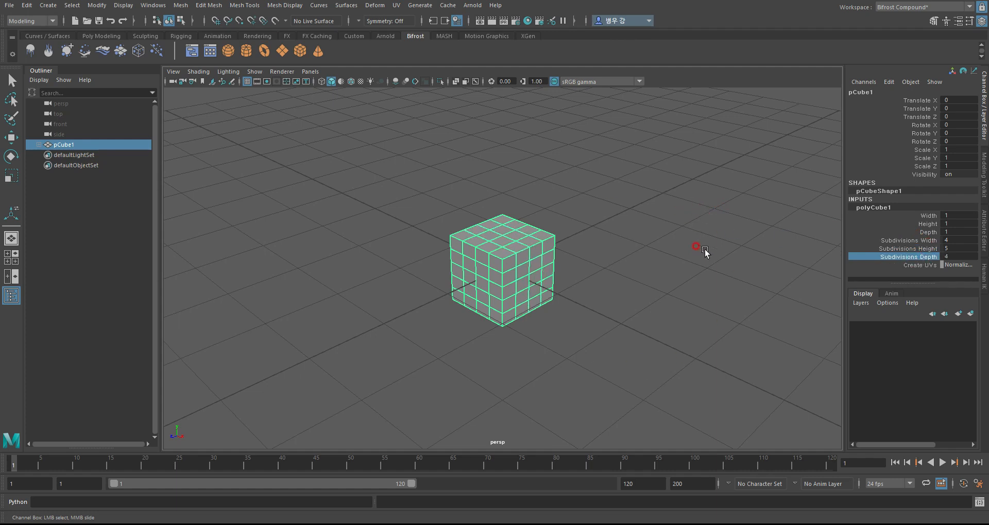
- Scale the subdivided cube up uniformly to about 4.77
{"action": "right_click_drag", "start_coordinate": [607, 301], "coordinate": [561, 289], "text": "alt"}
{"action": "key", "text": "w"}
{"action": "key", "text": "e"}
{"action": "key", "text": "r"}
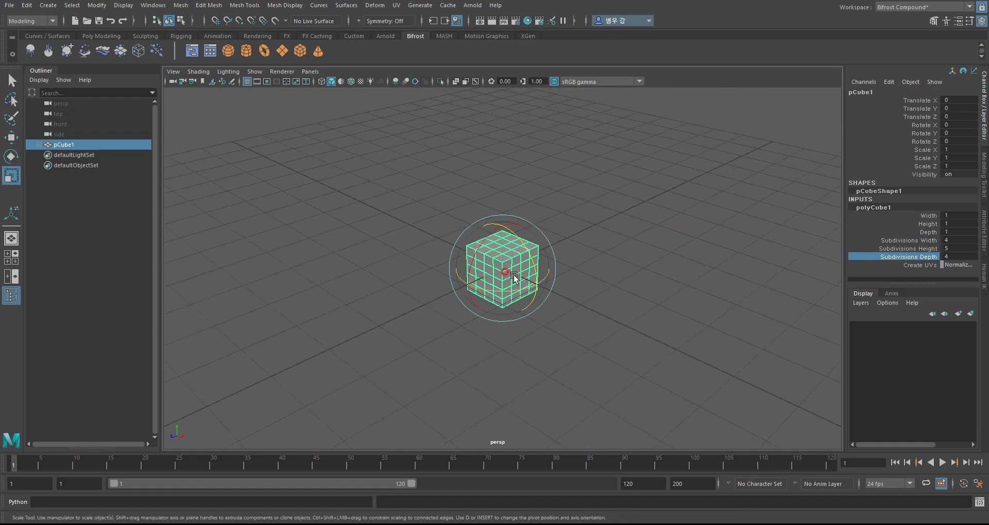
{"action": "left_click_drag", "start_coordinate": [502, 268], "coordinate": [660, 269]}
- Inspect the enlarged, subdivided cube from several angles
{"action": "right_click_drag", "start_coordinate": [662, 273], "coordinate": [513, 282], "text": "alt"}
{"action": "left_click_drag", "start_coordinate": [512, 282], "coordinate": [619, 270], "text": "alt"}
{"action": "left_click", "coordinate": [666, 256]}
{"action": "left_click", "coordinate": [537, 243]}
{"action": "left_click_drag", "start_coordinate": [726, 222], "coordinate": [522, 304], "text": "alt"}
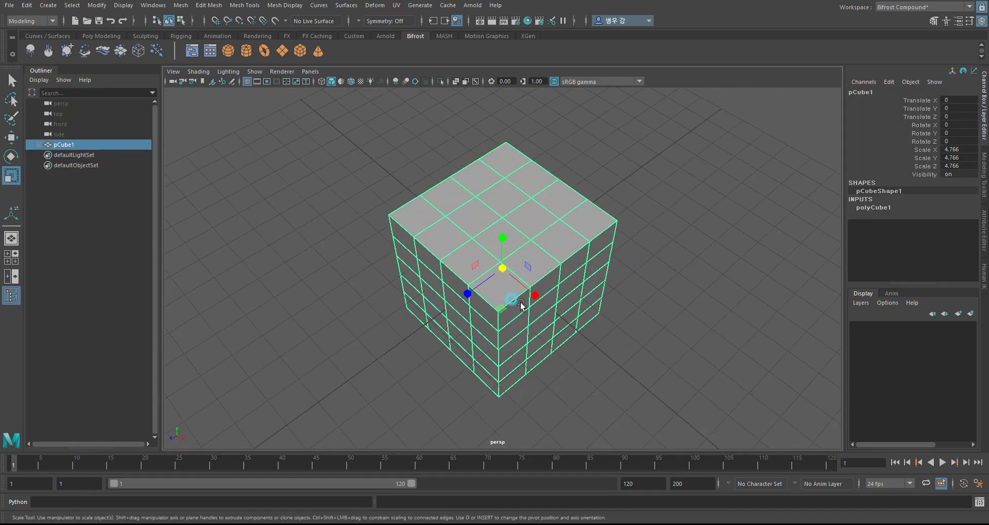
{"action": "left_click_drag", "start_coordinate": [607, 315], "coordinate": [560, 304], "text": "alt"}
{"action": "left_click", "coordinate": [616, 270]}
{"action": "left_click", "coordinate": [560, 254]}
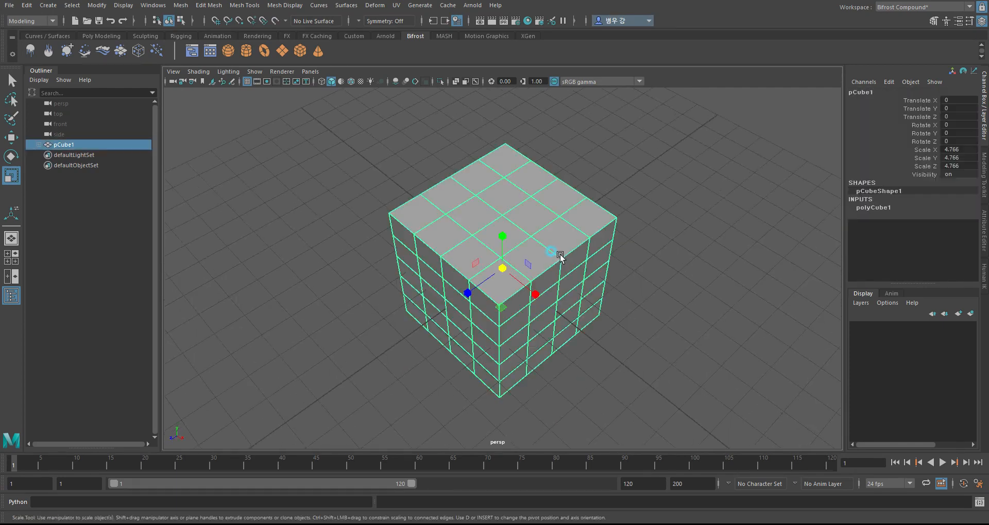
{"action": "left_click_drag", "start_coordinate": [530, 258], "coordinate": [557, 191], "text": "alt"}
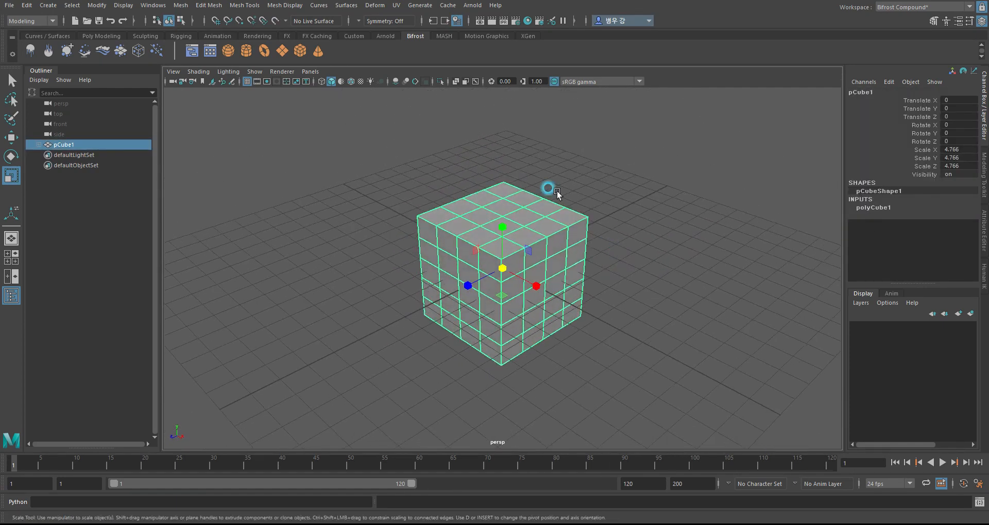
- Open the Node Editor beside the cube and graph the input and output connections of the cube's nodes
{"action": "left_click", "coordinate": [155, 5]}
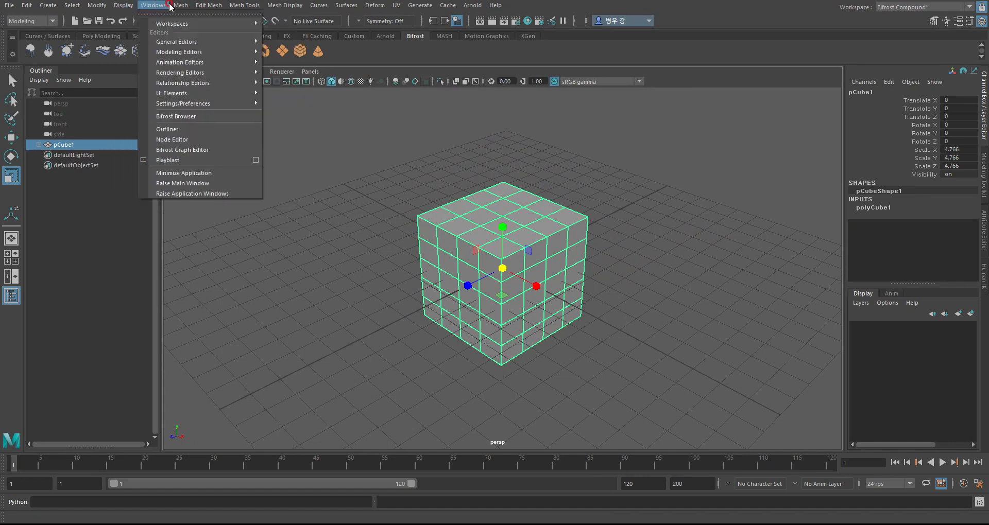
{"action": "mouse_move", "coordinate": [183, 6]}
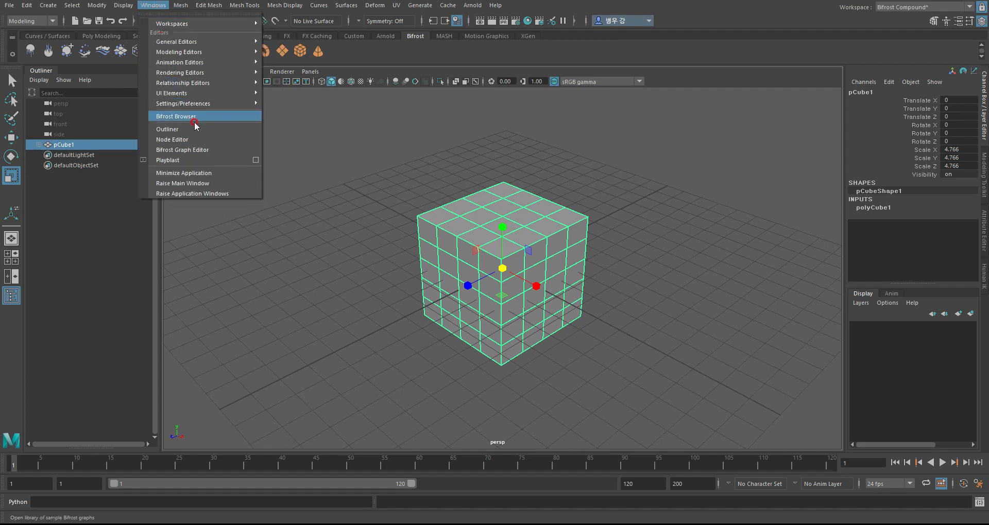
{"action": "left_click", "coordinate": [200, 141]}
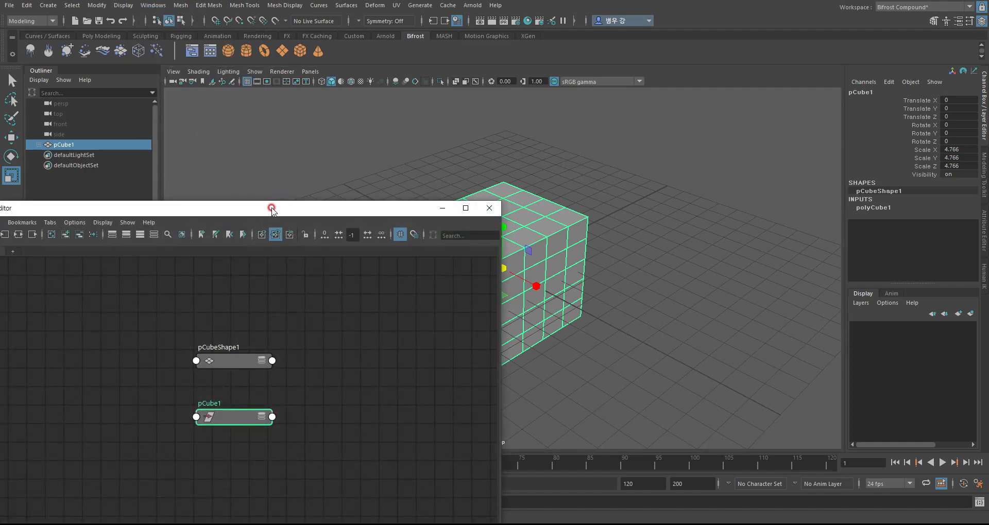
{"action": "left_click_drag", "start_coordinate": [270, 206], "coordinate": [765, 285]}
{"action": "middle_click_drag", "start_coordinate": [576, 214], "coordinate": [478, 163], "text": "alt"}
{"action": "left_click", "coordinate": [578, 278]}
{"action": "left_click_drag", "start_coordinate": [578, 279], "coordinate": [584, 151]}
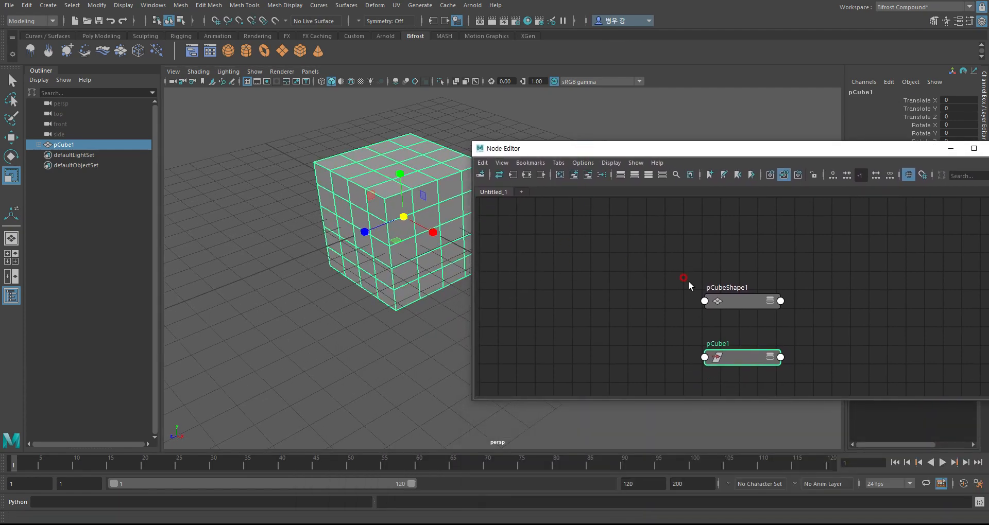
{"action": "left_click", "coordinate": [526, 175]}
{"action": "left_click_drag", "start_coordinate": [753, 154], "coordinate": [496, 290]}
- Examine the channels of the polyCube1, pCubeShape1 and initialShadingGroup nodes one after another
{"action": "left_click", "coordinate": [330, 403]}
{"action": "left_click", "coordinate": [466, 401]}
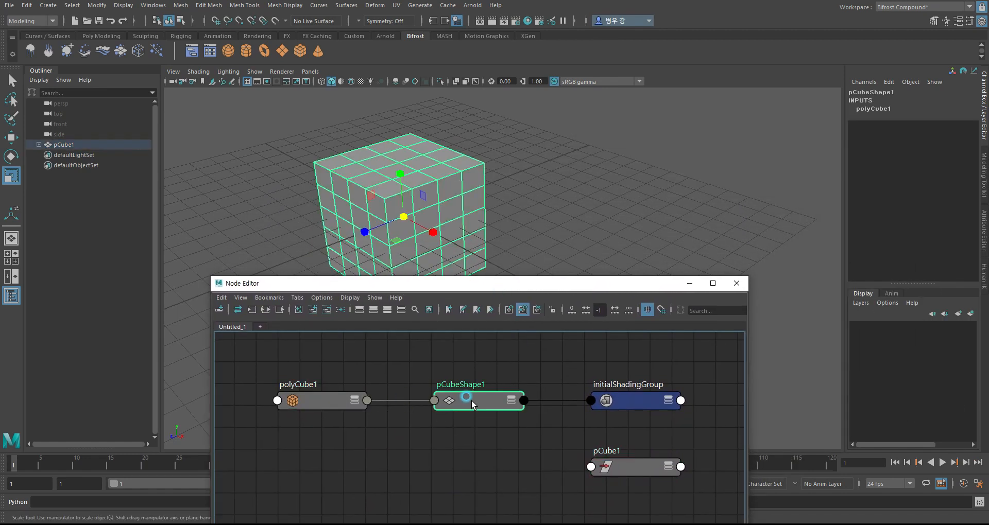
{"action": "left_click", "coordinate": [650, 399]}
{"action": "left_click", "coordinate": [299, 397]}
{"action": "left_click", "coordinate": [484, 397]}
{"action": "left_click", "coordinate": [645, 390]}
{"action": "left_click", "coordinate": [918, 164]}
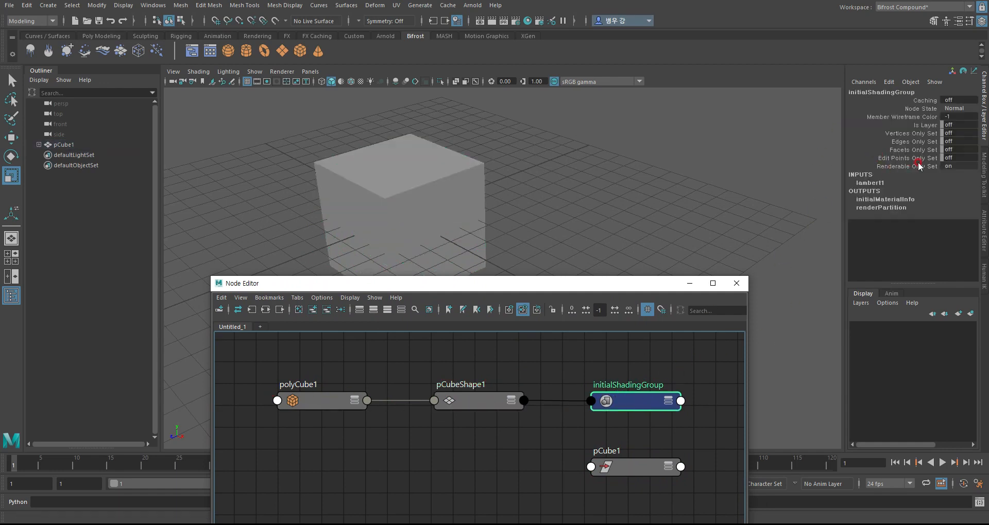
{"action": "left_click", "coordinate": [475, 400]}
{"action": "left_click", "coordinate": [320, 400]}
- Expand the polyCube1, pCubeShape1 and initialShadingGroup nodes to show their attribute ports
{"action": "left_click", "coordinate": [354, 400]}
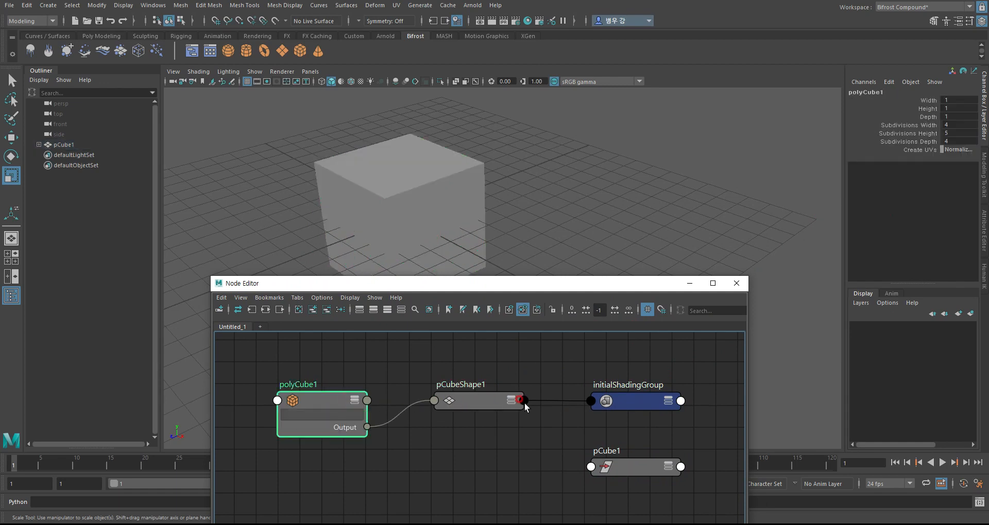
{"action": "left_click", "coordinate": [511, 400]}
{"action": "left_click", "coordinate": [671, 401]}
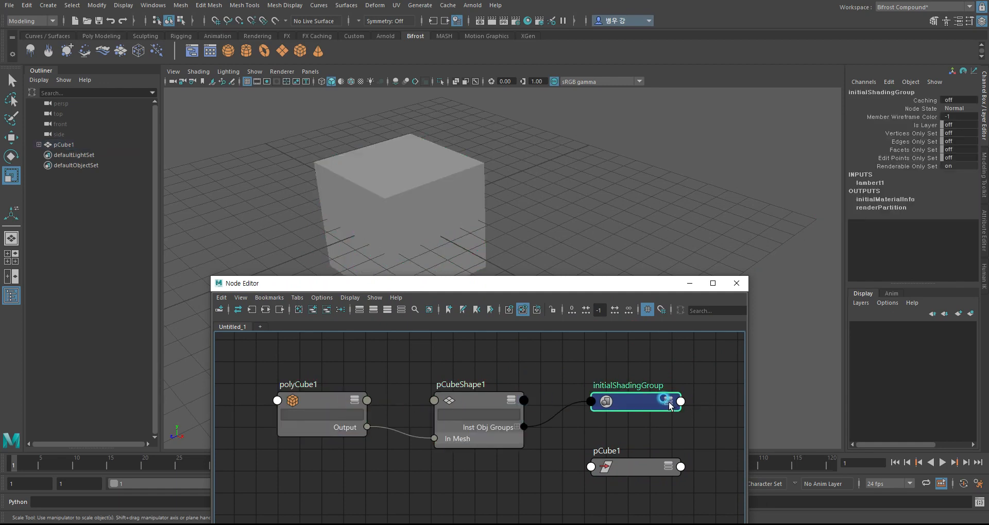
{"action": "left_click", "coordinate": [668, 401]}
- Rearrange the graph with the pCube1 node below pCubeShape1 and initialShadingGroup on the output side of pCubeShape1
{"action": "left_click_drag", "start_coordinate": [635, 403], "coordinate": [697, 358]}
{"action": "left_click_drag", "start_coordinate": [621, 473], "coordinate": [439, 504]}
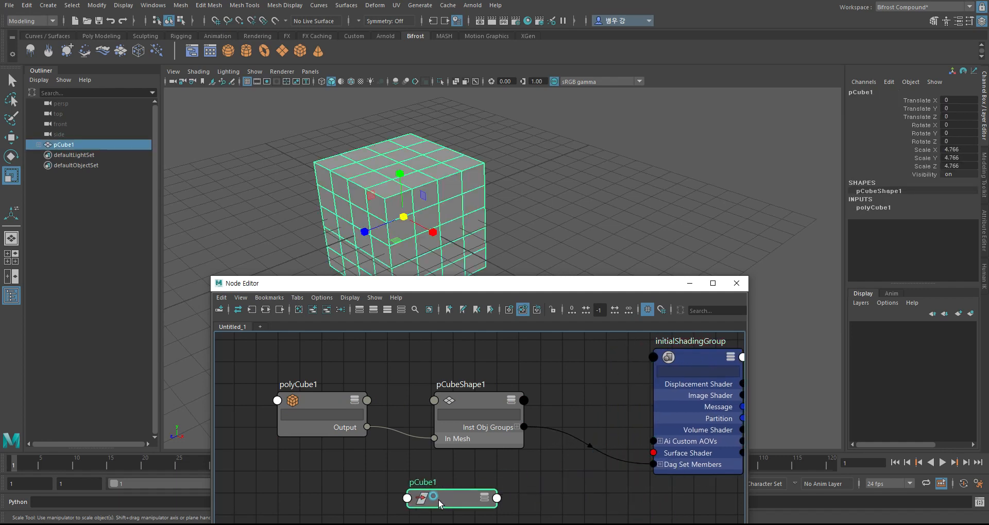
{"action": "left_click", "coordinate": [686, 358]}
{"action": "left_click_drag", "start_coordinate": [686, 358], "coordinate": [621, 388]}
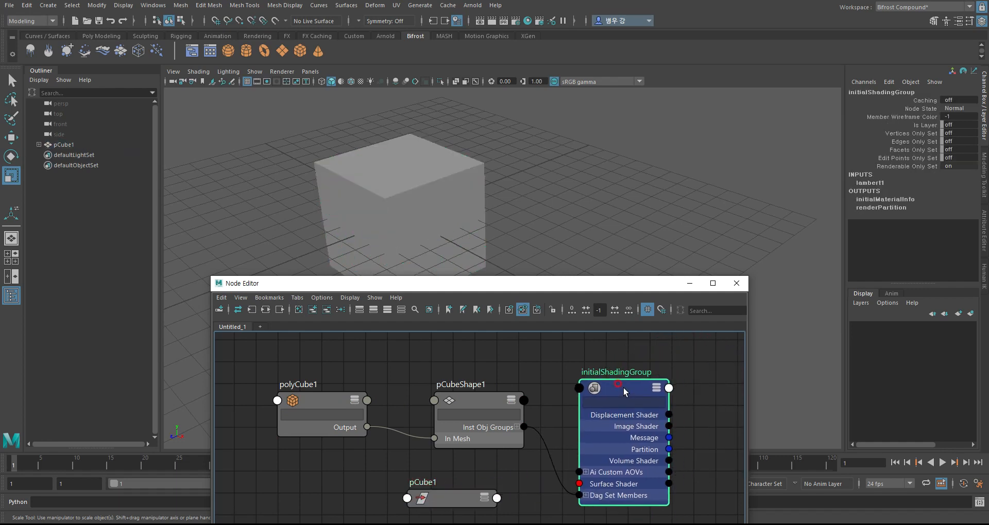
- Minimize the Node Editor, select the cube in the viewport and show the channels of its polyCube1 input
{"action": "left_click", "coordinate": [483, 397]}
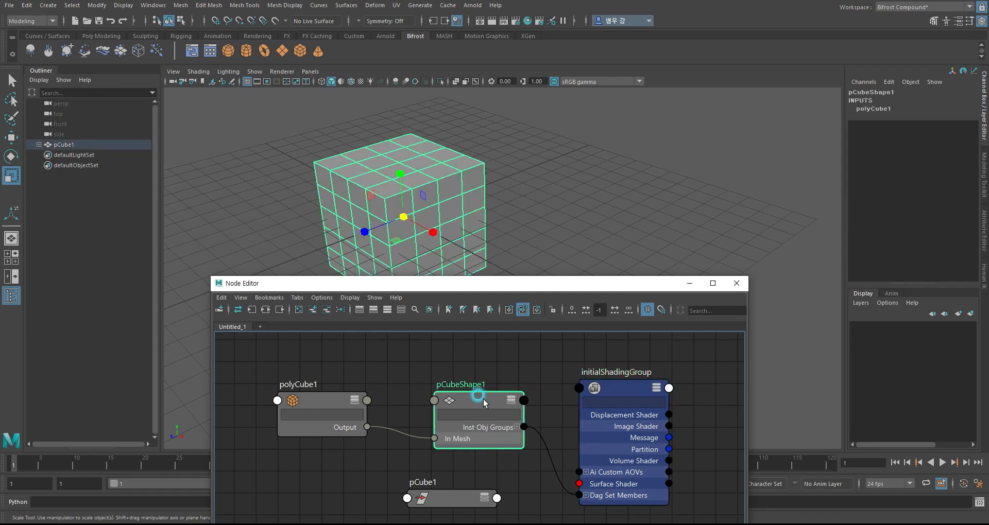
{"action": "left_click", "coordinate": [689, 283]}
{"action": "left_click", "coordinate": [458, 192]}
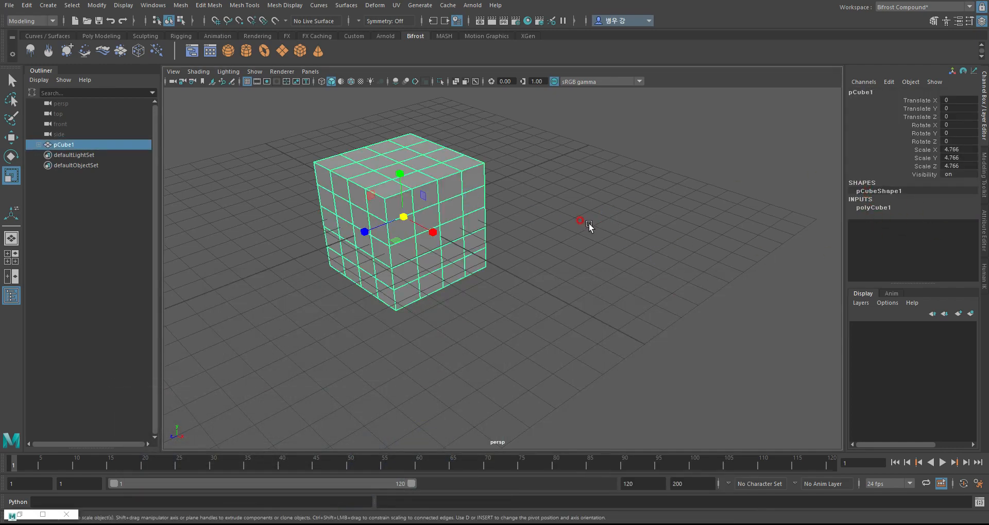
{"action": "left_click_drag", "start_coordinate": [588, 223], "coordinate": [559, 285], "text": "alt"}
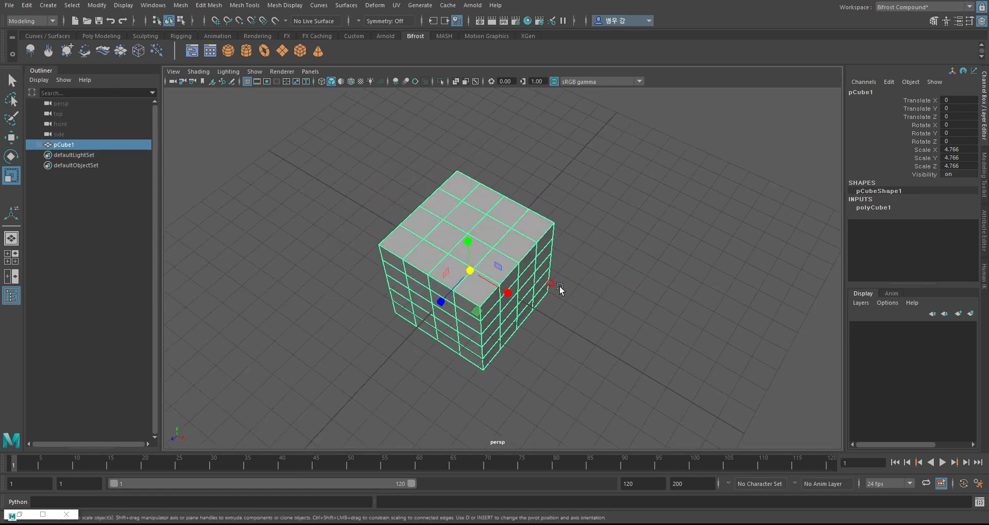
{"action": "left_click", "coordinate": [878, 208]}
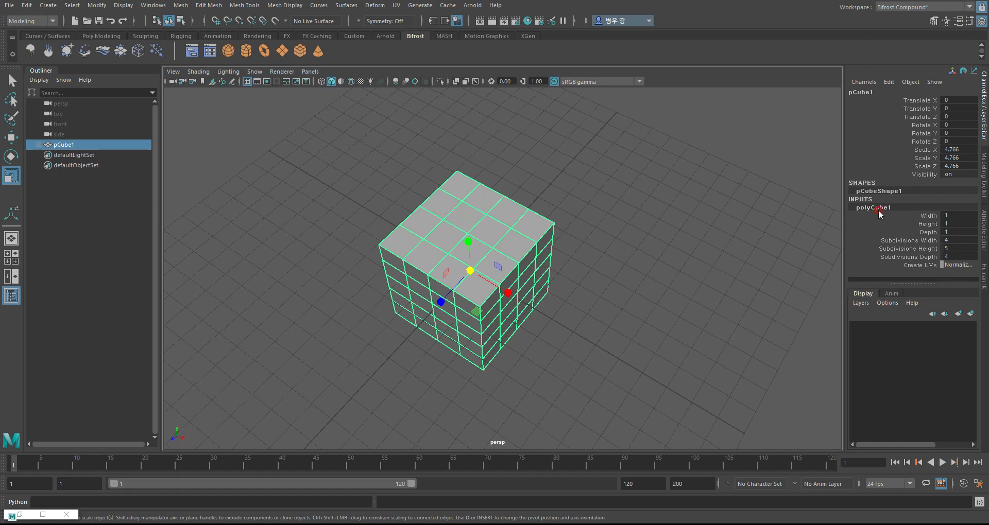
{"action": "left_click", "coordinate": [872, 232]}
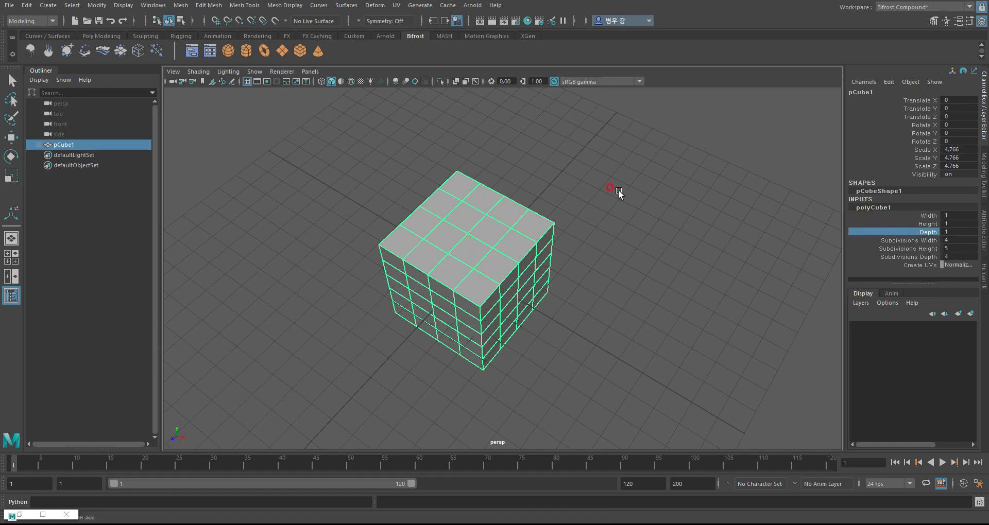
- Extrude the four central faces on top of the cube upward by about 2.54, then return to object mode
{"action": "right_click_drag", "start_coordinate": [577, 223], "coordinate": [577, 234]}
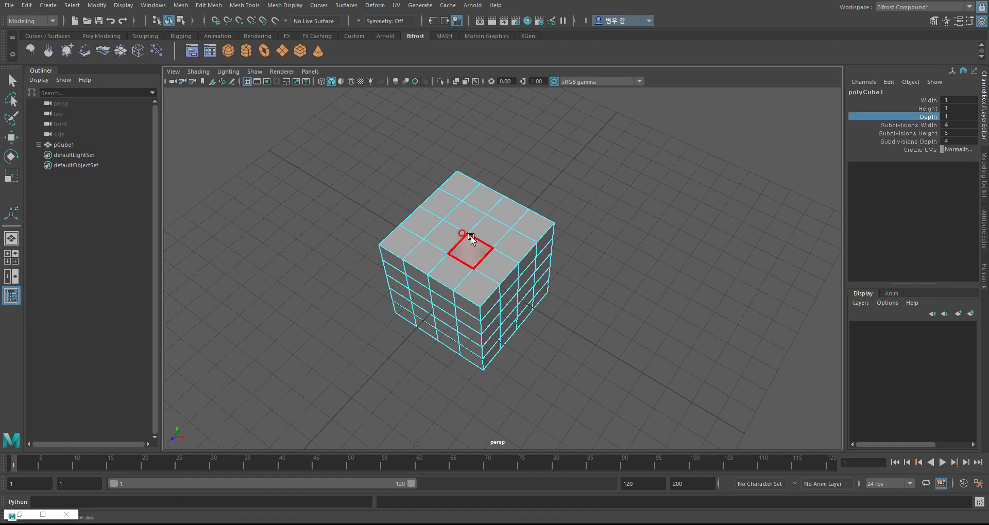
{"action": "left_click", "coordinate": [468, 240]}
{"action": "left_click", "coordinate": [447, 236], "text": "shift"}
{"action": "left_click", "coordinate": [463, 210], "text": "shift"}
{"action": "left_click", "coordinate": [489, 226], "text": "shift"}
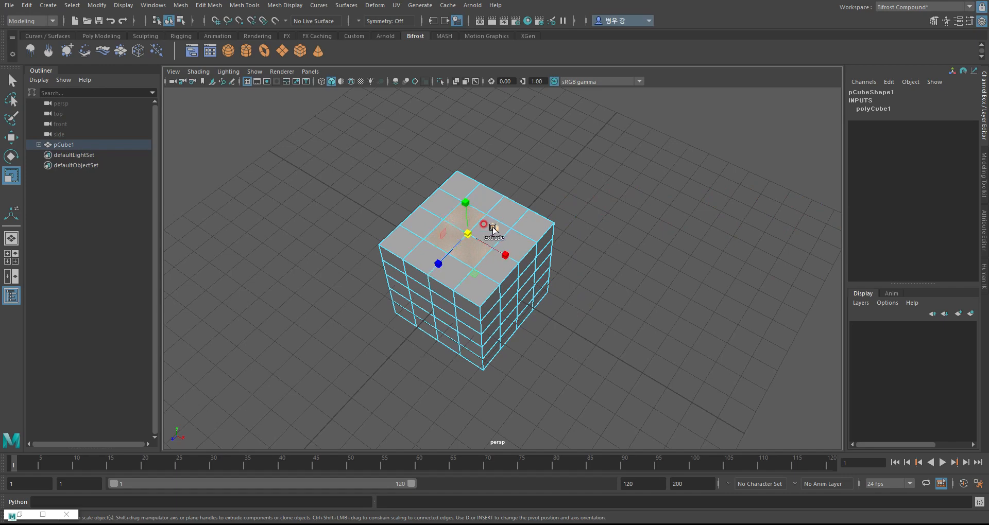
{"action": "left_click_drag", "start_coordinate": [513, 239], "coordinate": [469, 212], "text": "alt"}
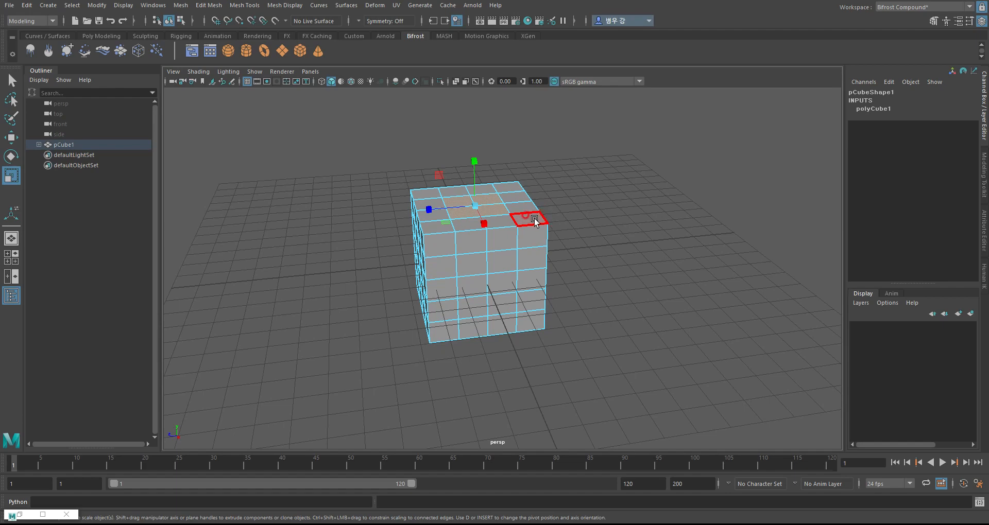
{"action": "middle_click_drag", "start_coordinate": [495, 202], "coordinate": [496, 240], "text": "alt"}
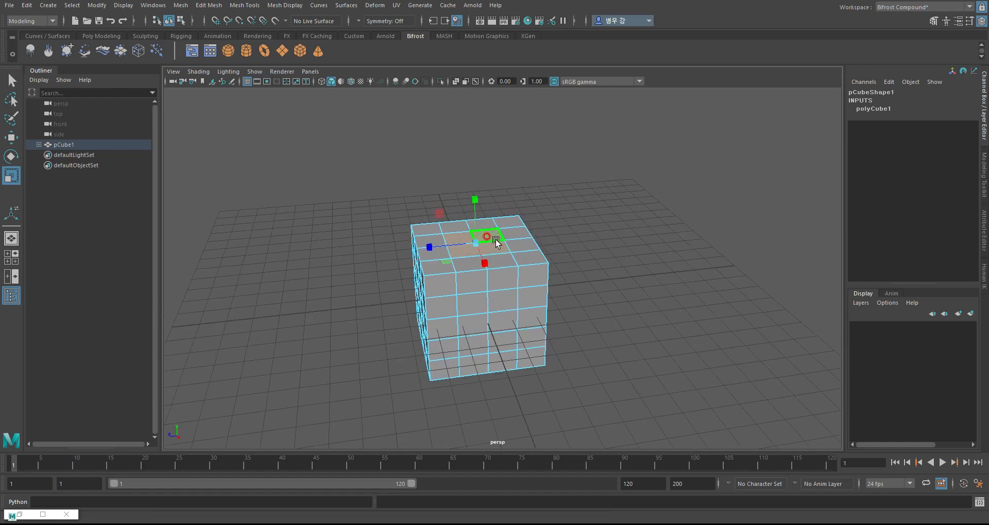
{"action": "left_click_drag", "start_coordinate": [496, 242], "coordinate": [371, 146], "text": "alt"}
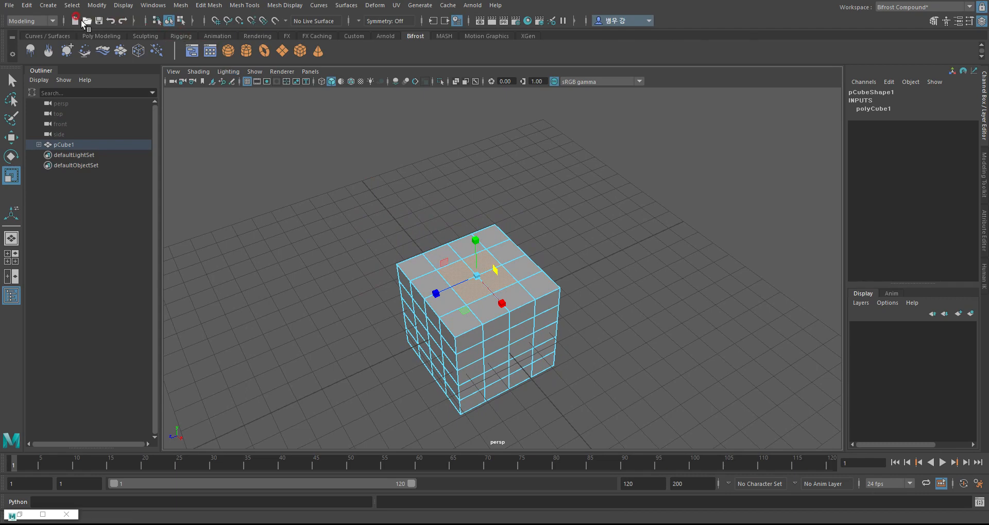
{"action": "left_click", "coordinate": [209, 5]}
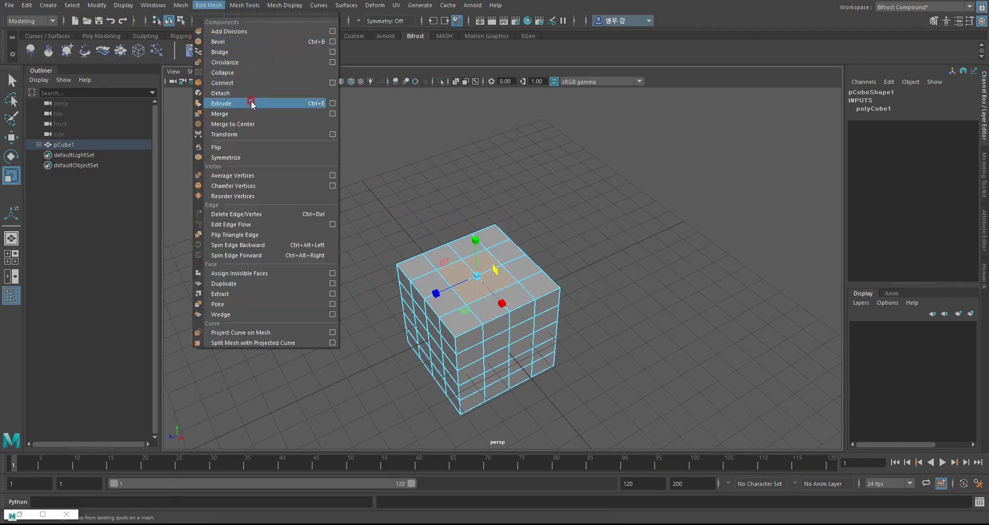
{"action": "left_click", "coordinate": [251, 103]}
{"action": "left_click_drag", "start_coordinate": [454, 231], "coordinate": [465, 181]}
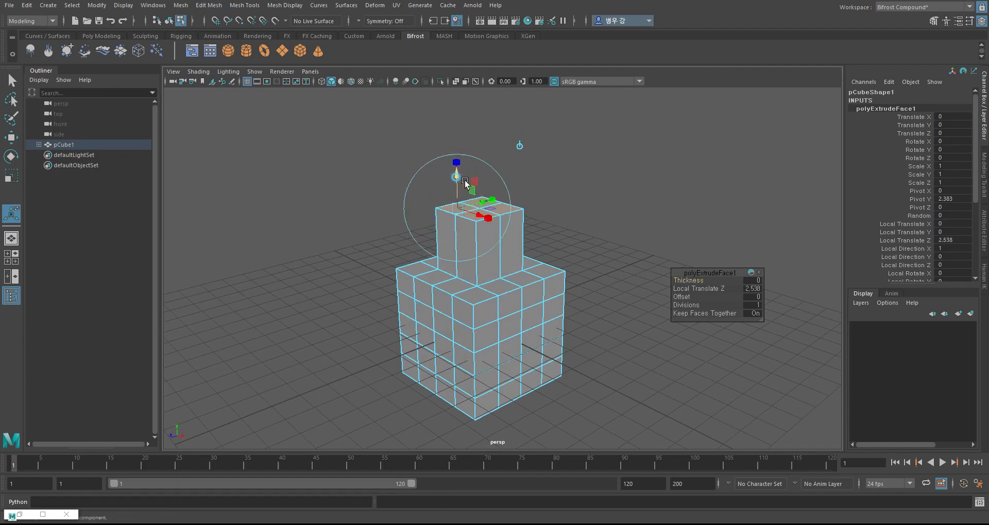
{"action": "left_click", "coordinate": [672, 182]}
{"action": "left_click_drag", "start_coordinate": [672, 180], "coordinate": [681, 184], "text": "alt"}
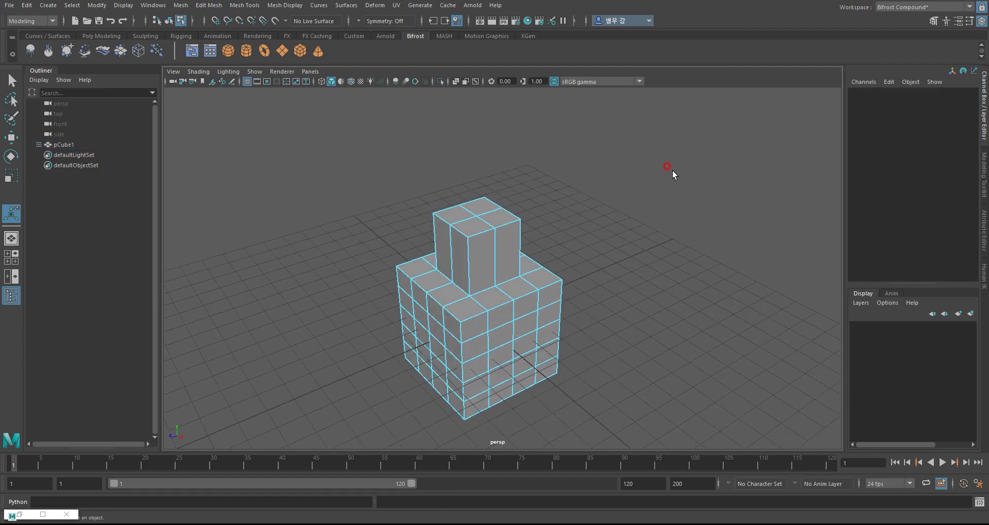
{"action": "key", "text": "F8"}
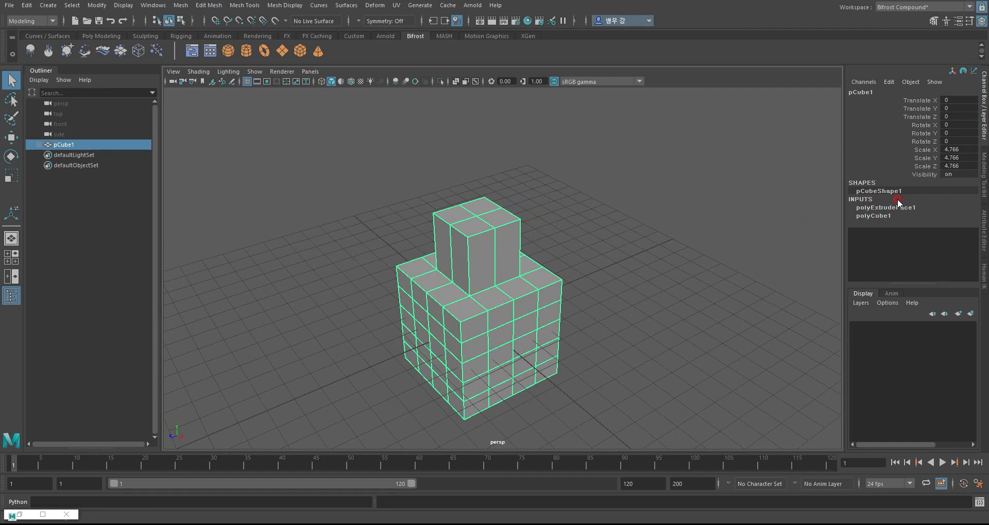
- Extrude the four top faces of the raised block upward by about 3.1
{"action": "key", "text": "F11"}
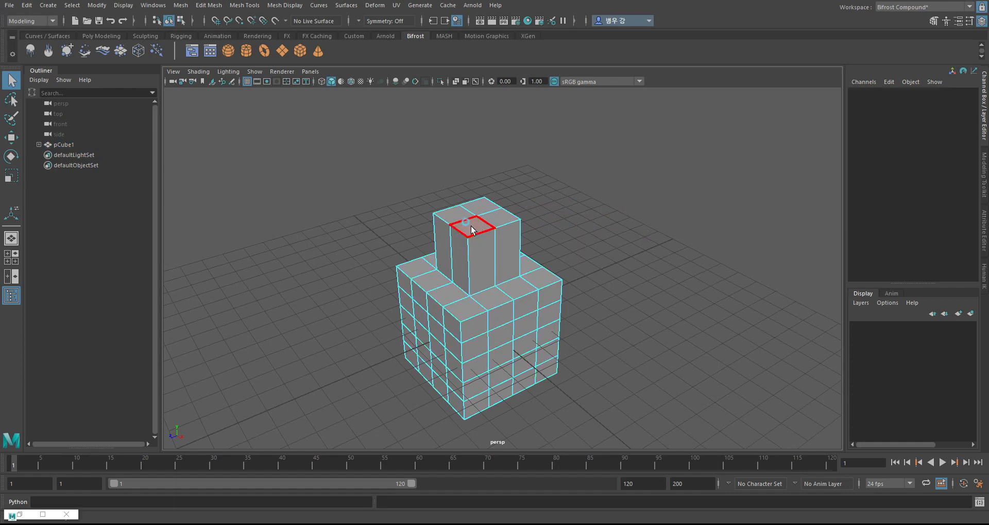
{"action": "left_click", "coordinate": [456, 212], "text": "shift"}
{"action": "left_click", "coordinate": [481, 206], "text": "shift"}
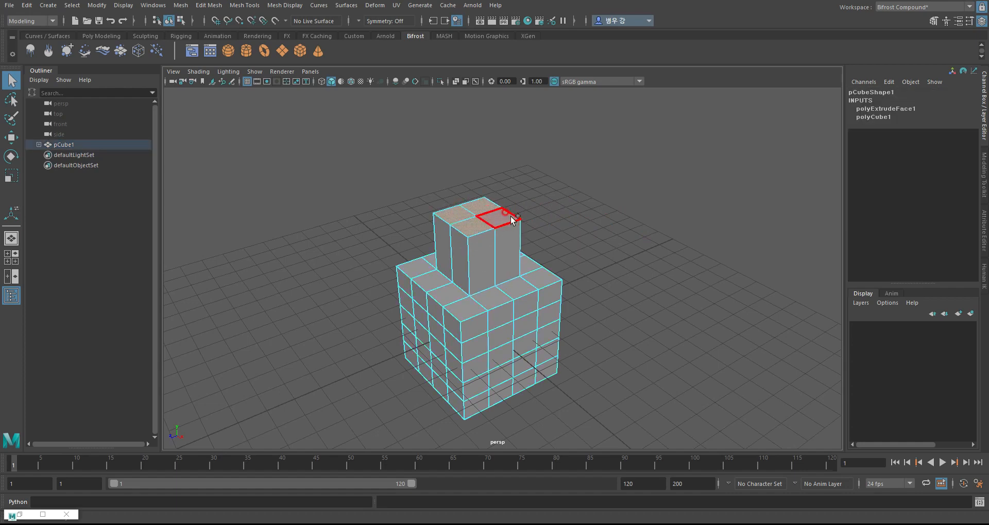
{"action": "left_click", "coordinate": [499, 213], "text": "shift"}
{"action": "key", "text": "ctrl+e"}
{"action": "left_click_drag", "start_coordinate": [497, 194], "coordinate": [464, 85], "text": "alt"}
{"action": "left_click", "coordinate": [464, 171]}
{"action": "left_click", "coordinate": [637, 169]}
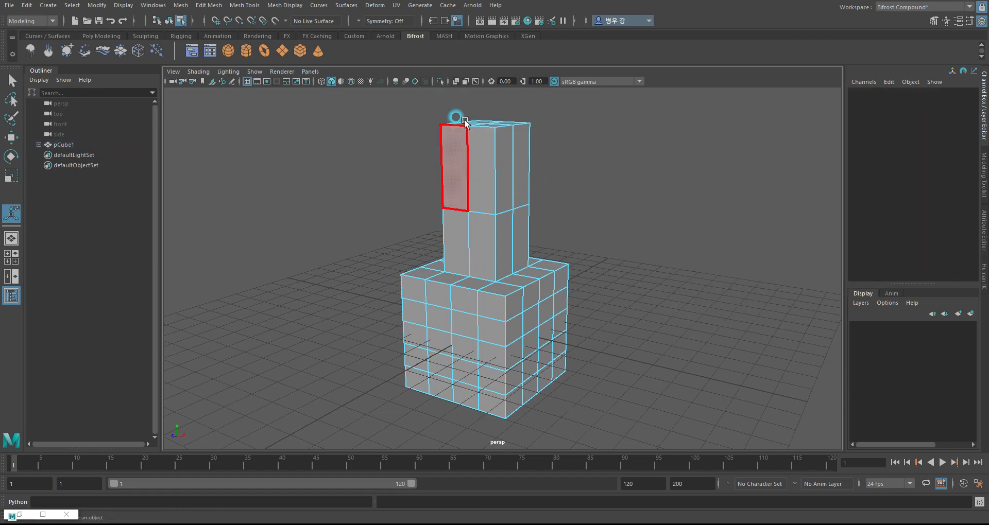
- Extrude one side face of the upper block outward by about 1.88 to form an arm
{"action": "left_click", "coordinate": [463, 161]}
{"action": "key", "text": "ctrl+e"}
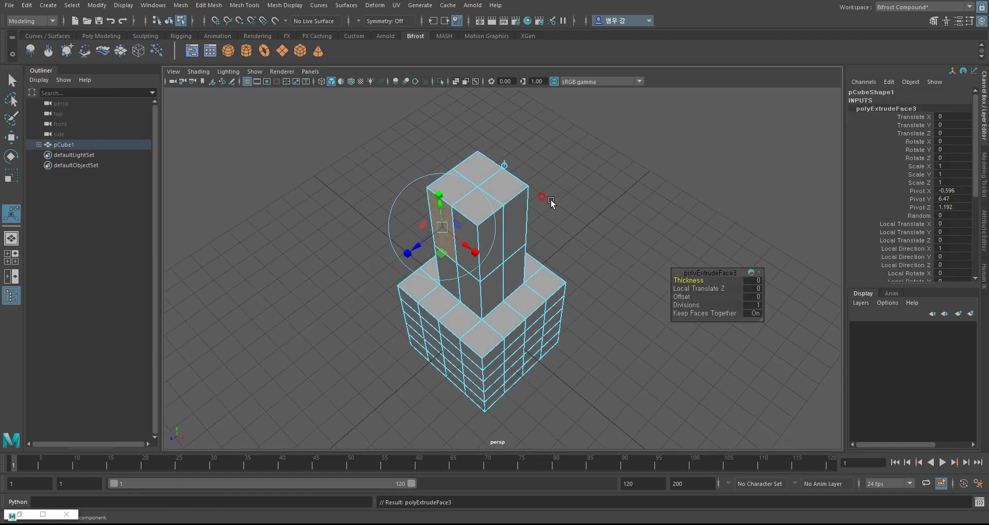
{"action": "left_click_drag", "start_coordinate": [408, 251], "coordinate": [376, 268]}
{"action": "left_click", "coordinate": [642, 182]}
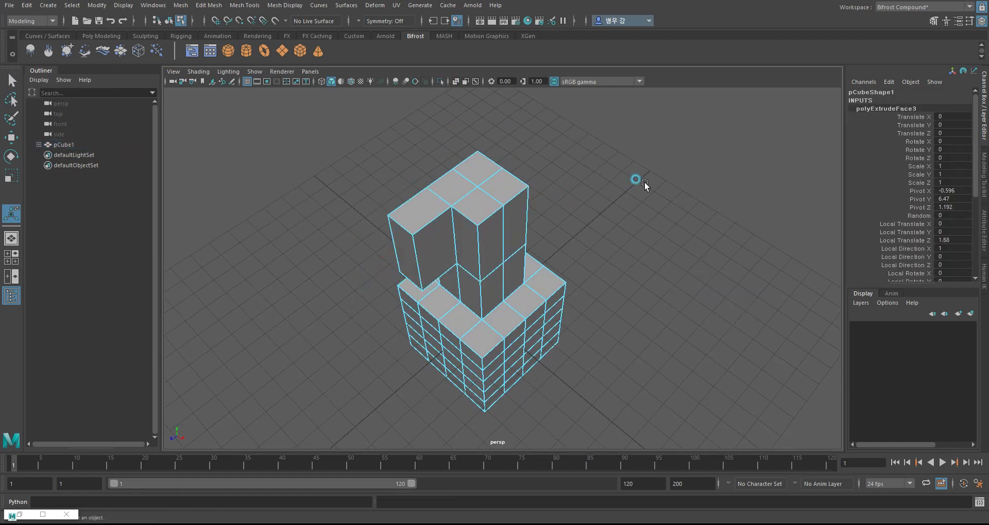
- Return to object mode with the whole pCube1 mesh selected to list its construction inputs
{"action": "left_click_drag", "start_coordinate": [552, 250], "coordinate": [593, 232], "text": "alt"}
{"action": "right_click_drag", "start_coordinate": [594, 232], "coordinate": [636, 208]}
{"action": "left_click", "coordinate": [694, 227]}
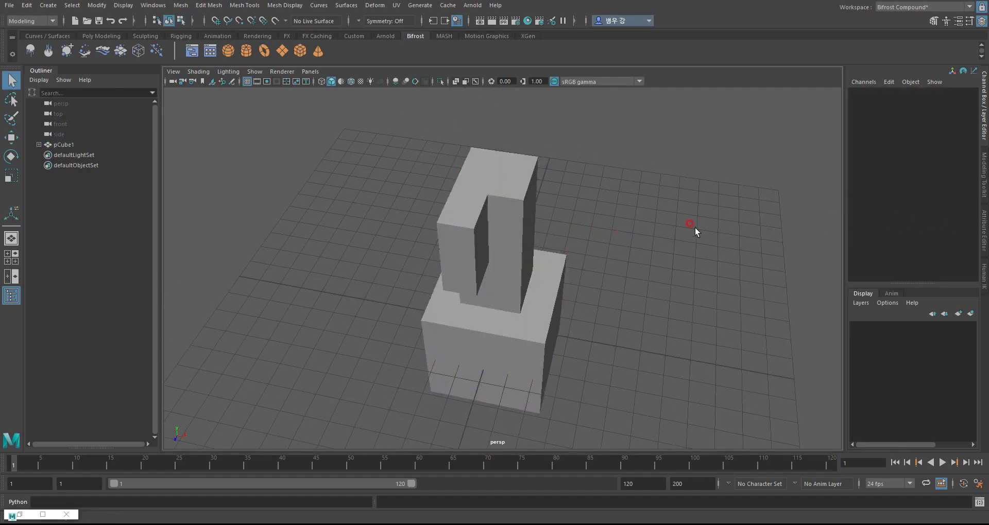
{"action": "key", "text": "ctrl+z"}
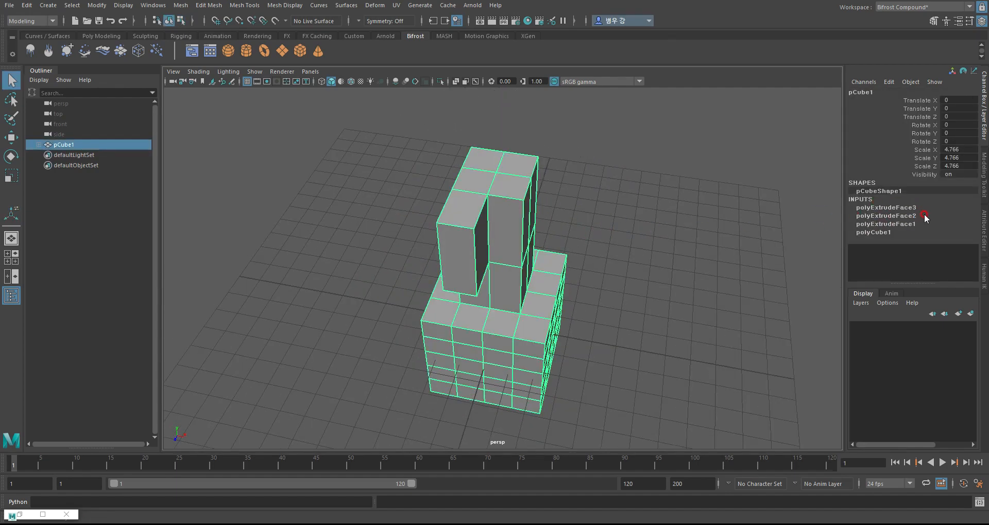
{"action": "left_click_drag", "start_coordinate": [768, 220], "coordinate": [603, 222], "text": "alt"}
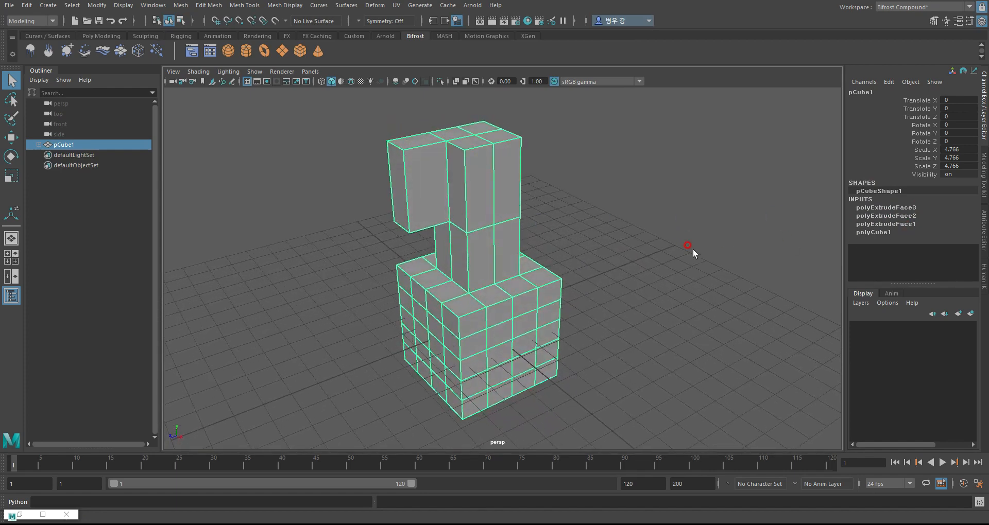
- Examine the channels of the polyExtrudeFace1 and polyExtrudeFace2 inputs in the cube's construction history
{"action": "left_click", "coordinate": [911, 224]}
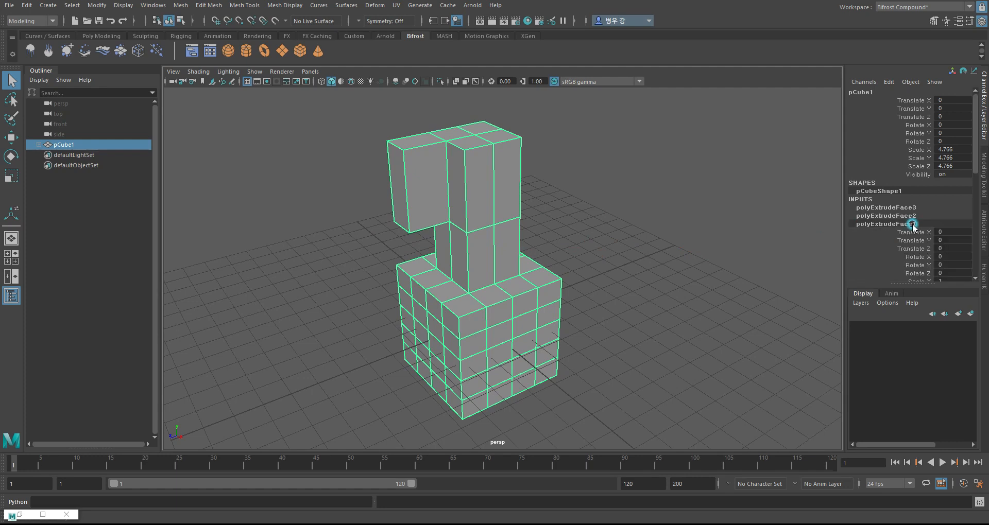
{"action": "scroll", "coordinate": [932, 226], "scroll_direction": "down", "scroll_amount": 5}
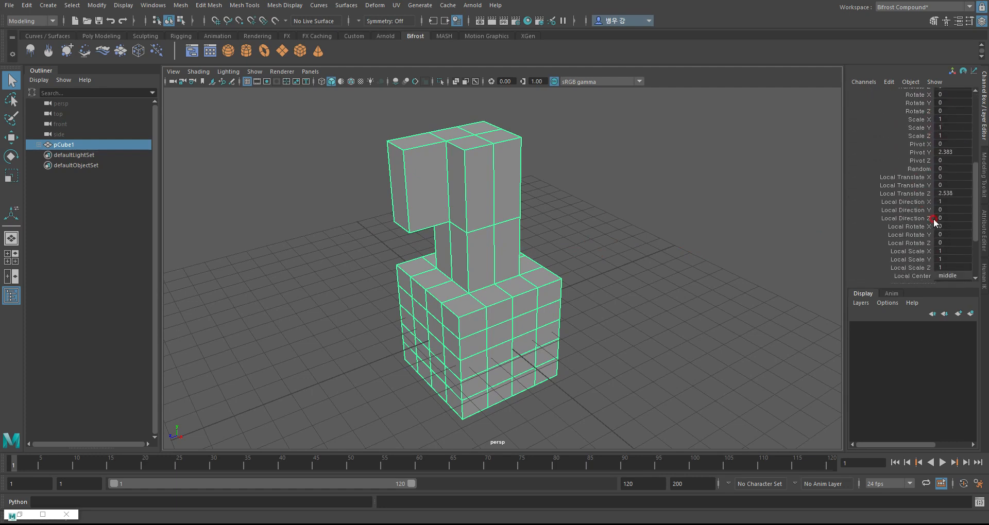
{"action": "scroll", "coordinate": [933, 221], "scroll_direction": "down", "scroll_amount": 2}
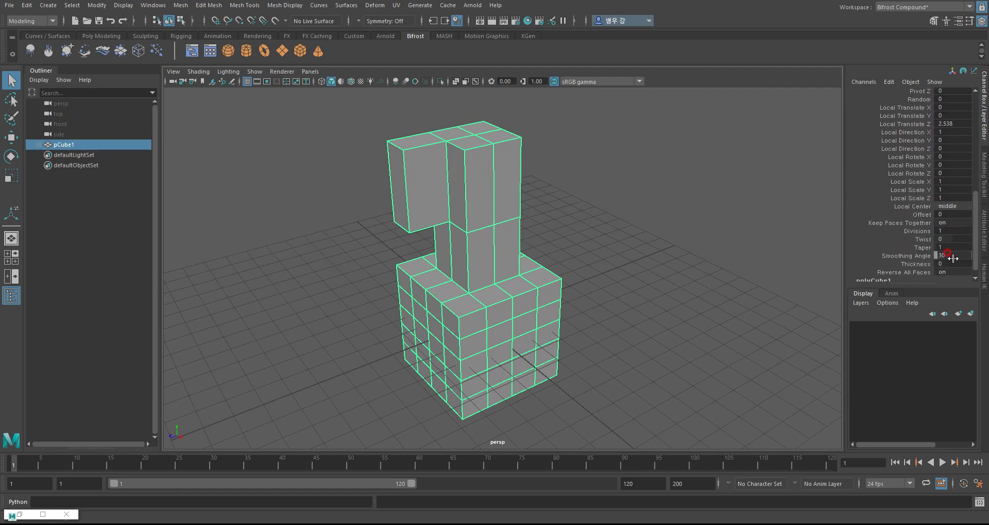
{"action": "scroll", "coordinate": [907, 246], "scroll_direction": "down", "scroll_amount": 1}
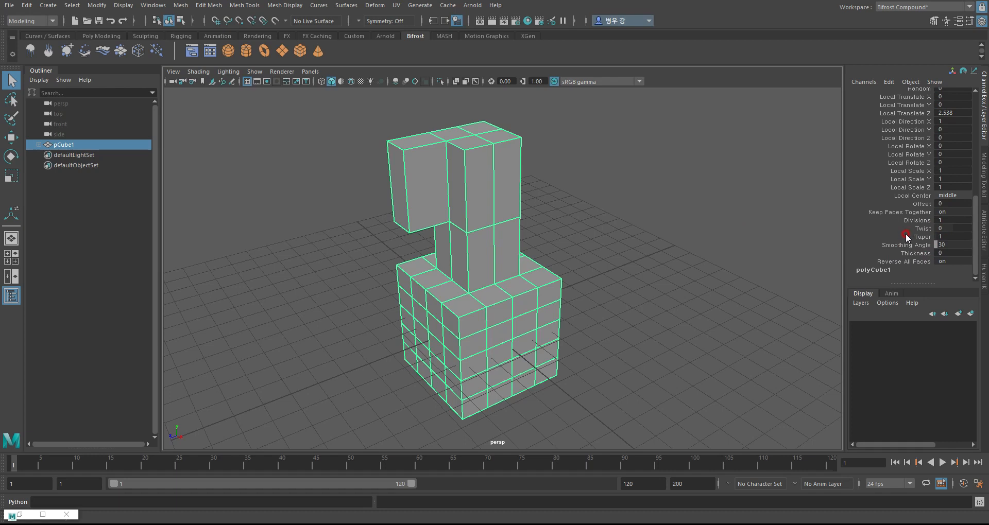
{"action": "scroll", "coordinate": [906, 236], "scroll_direction": "up", "scroll_amount": 6}
{"action": "scroll", "coordinate": [973, 185], "scroll_direction": "down", "scroll_amount": 2}
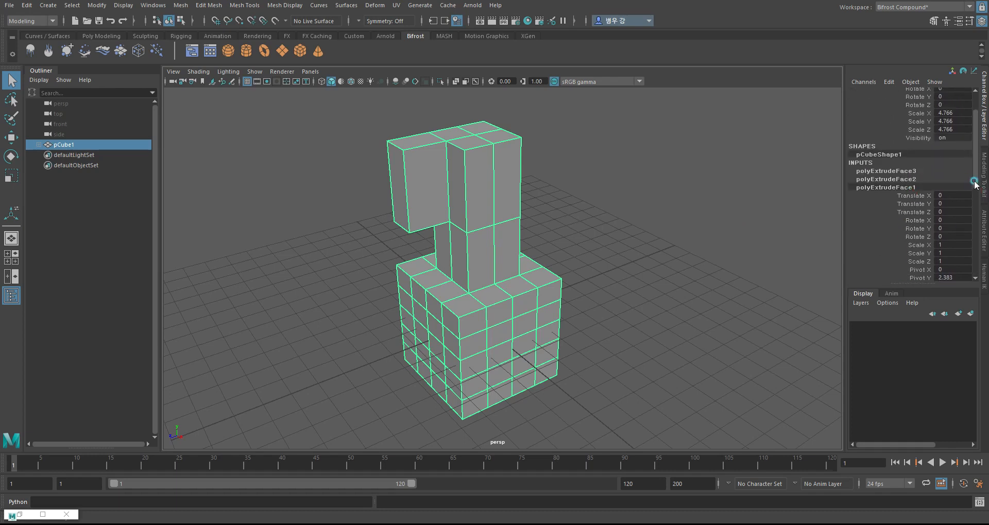
{"action": "double_click", "coordinate": [919, 135]}
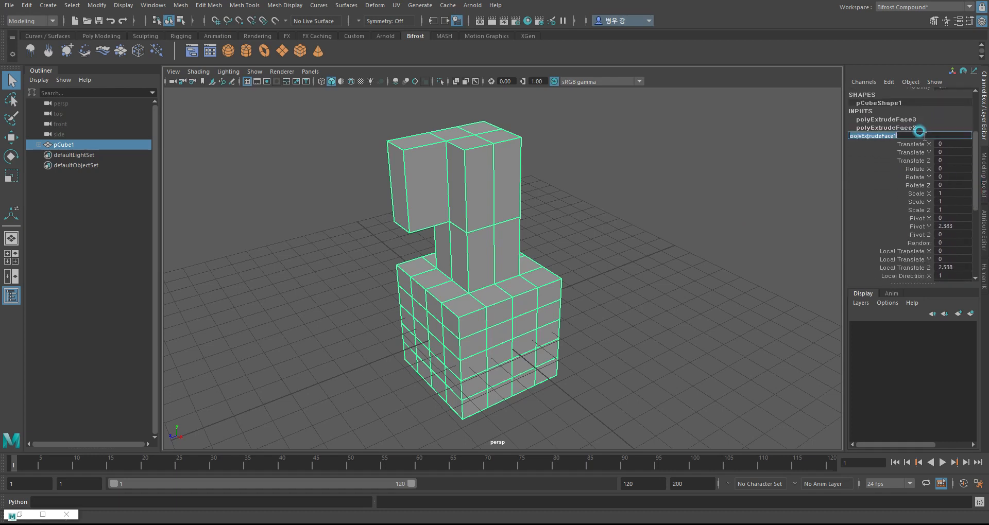
{"action": "left_click", "coordinate": [869, 153]}
{"action": "left_click", "coordinate": [907, 135]}
{"action": "left_click", "coordinate": [912, 127]}
{"action": "scroll", "coordinate": [893, 165], "scroll_direction": "up", "scroll_amount": 3}
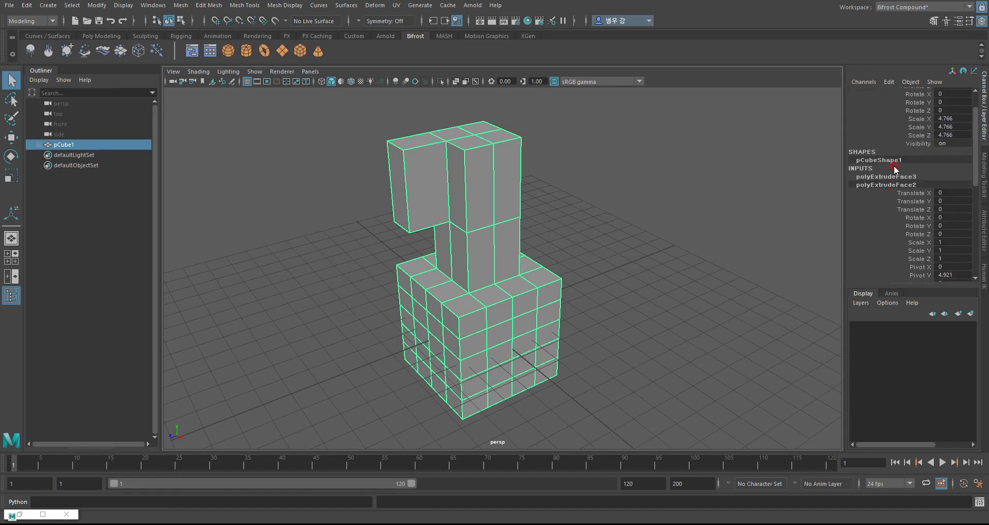
{"action": "left_click", "coordinate": [894, 166]}
- Bevel all edges of the model's topmost faces, including those on the side arm
{"action": "right_click_drag", "start_coordinate": [483, 153], "coordinate": [477, 111]}
{"action": "middle_click_drag", "start_coordinate": [481, 157], "coordinate": [505, 215], "text": "alt"}
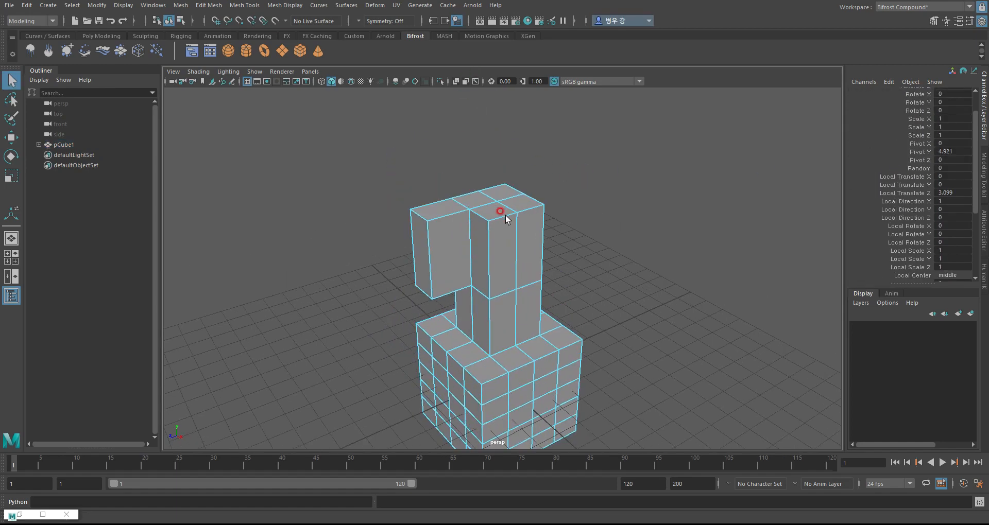
{"action": "left_click_drag", "start_coordinate": [505, 214], "coordinate": [523, 194], "text": "alt"}
{"action": "left_click_drag", "start_coordinate": [394, 161], "coordinate": [629, 212]}
{"action": "left_click_drag", "start_coordinate": [507, 210], "coordinate": [481, 227], "text": "alt"}
{"action": "right_click_drag", "start_coordinate": [535, 231], "coordinate": [574, 244], "text": "alt"}
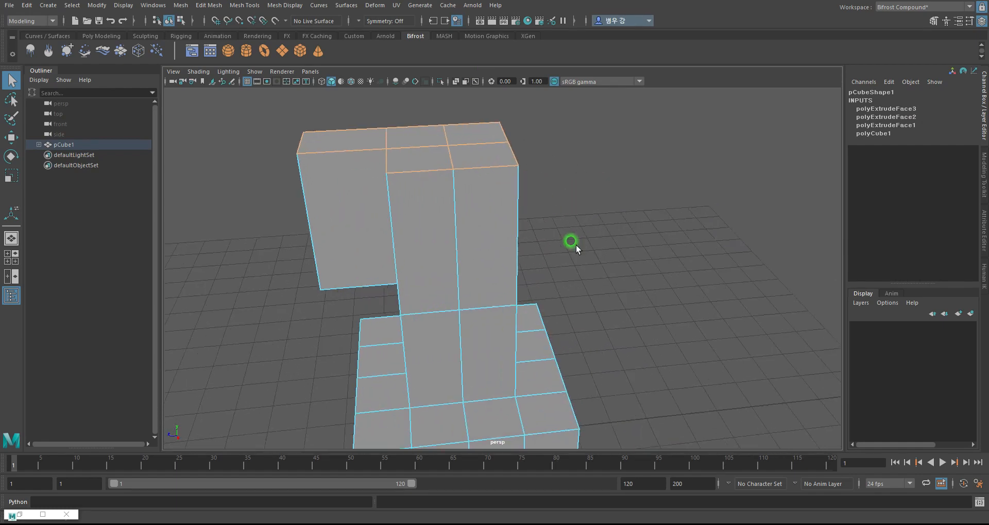
{"action": "left_click_drag", "start_coordinate": [384, 154], "coordinate": [474, 192], "text": "alt"}
{"action": "middle_click_drag", "start_coordinate": [474, 192], "coordinate": [443, 222], "text": "alt"}
{"action": "left_click", "coordinate": [211, 5]}
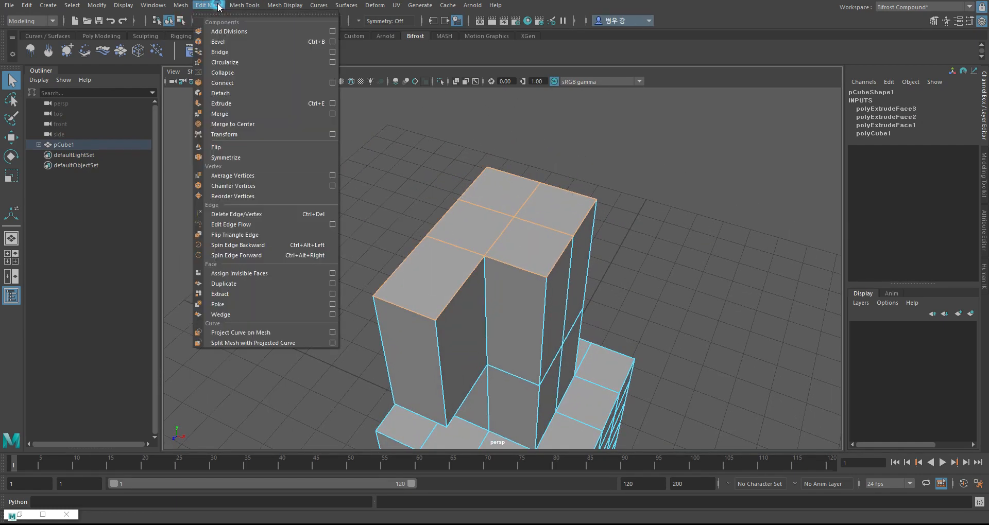
{"action": "mouse_move", "coordinate": [181, 5]}
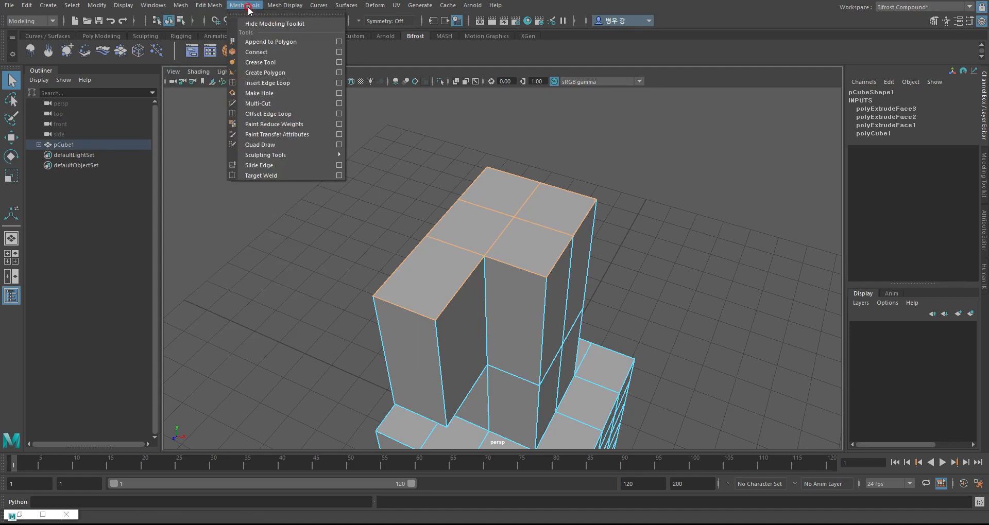
{"action": "mouse_move", "coordinate": [221, 7]}
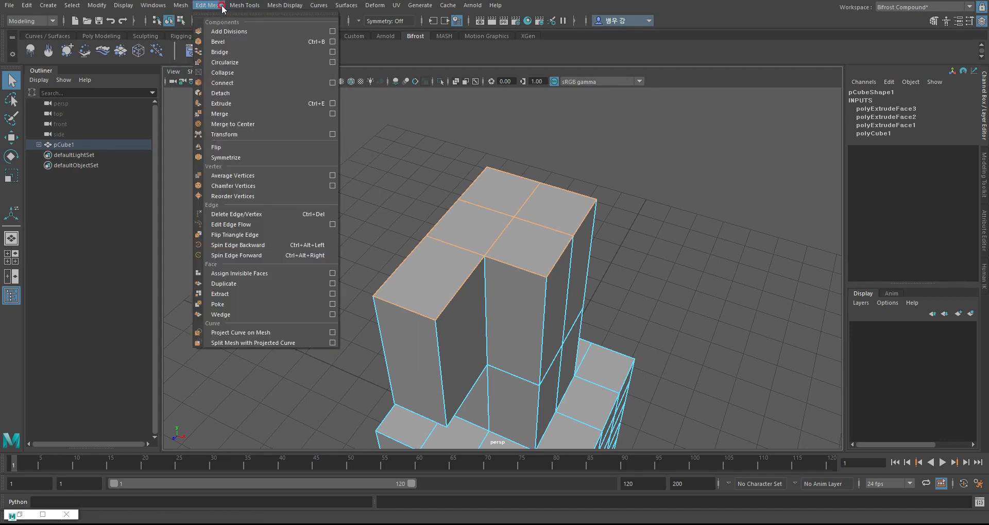
{"action": "left_click", "coordinate": [221, 42]}
{"action": "left_click_drag", "start_coordinate": [578, 150], "coordinate": [591, 207], "text": "alt"}
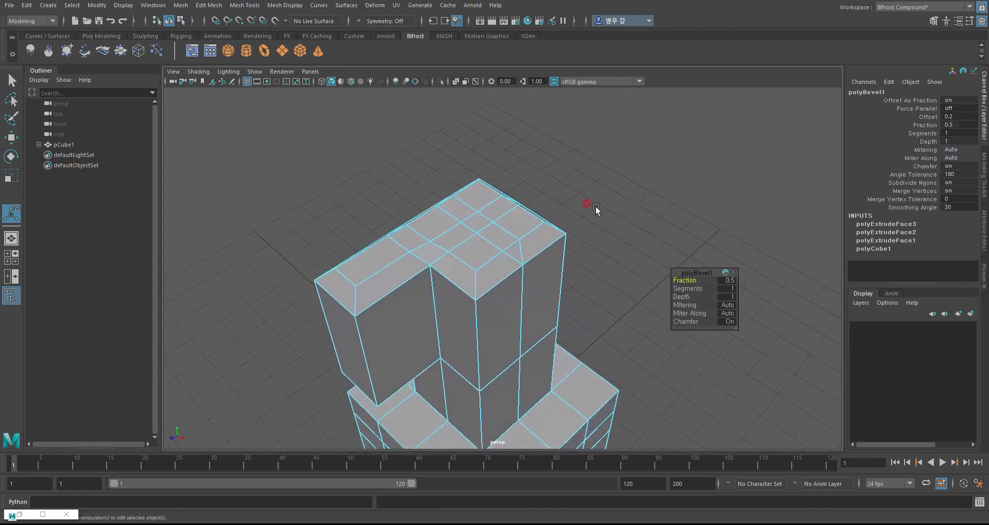
- Set the new bevel on the model's topmost edges to 3 segments
{"action": "left_click_drag", "start_coordinate": [685, 289], "coordinate": [694, 290]}
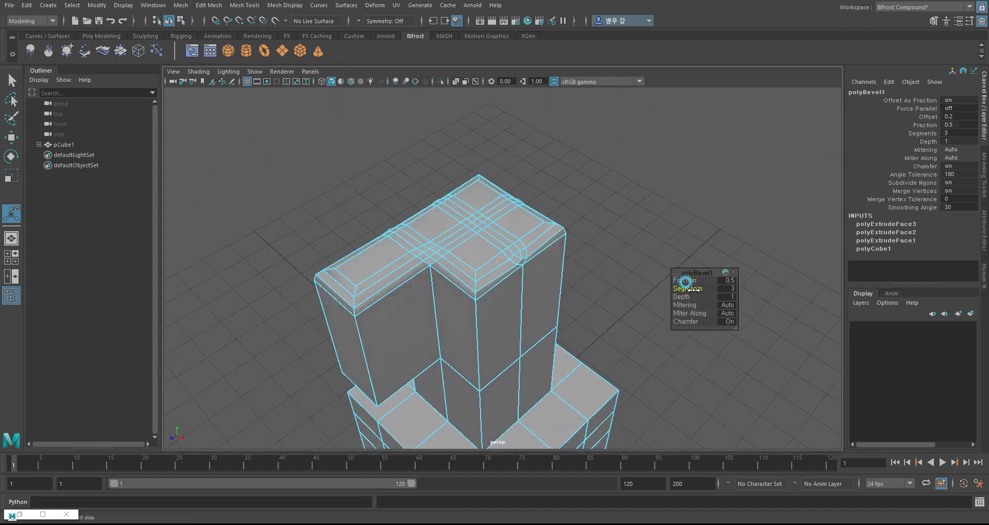
{"action": "left_click", "coordinate": [633, 236]}
{"action": "left_click_drag", "start_coordinate": [613, 212], "coordinate": [479, 215], "text": "alt"}
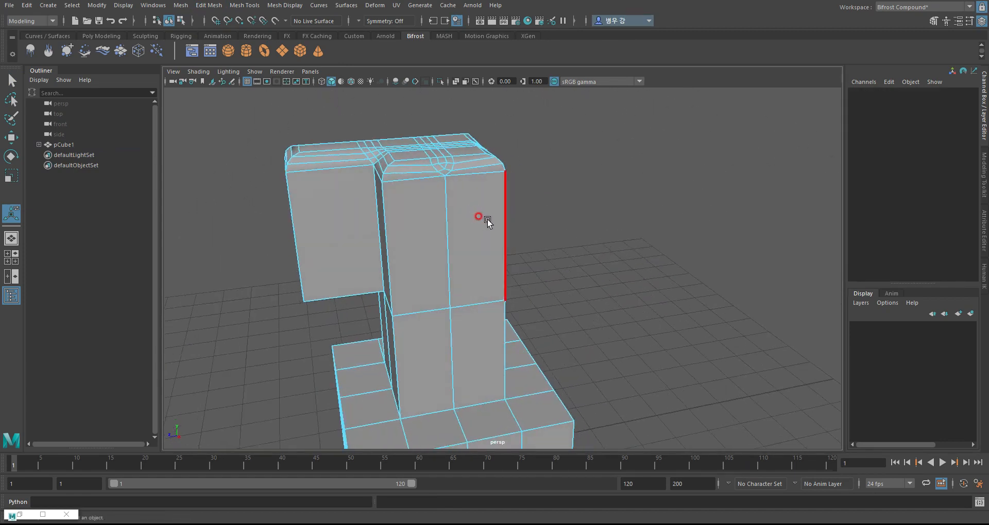
- Return to object mode, select the pCube1 mesh and examine the channels of its polyExtrudeFace3 input
{"action": "right_click_drag", "start_coordinate": [443, 221], "coordinate": [542, 195]}
{"action": "left_click", "coordinate": [528, 220]}
{"action": "left_click_drag", "start_coordinate": [528, 221], "coordinate": [474, 247], "text": "alt"}
{"action": "left_click", "coordinate": [474, 247]}
{"action": "left_click", "coordinate": [887, 216]}
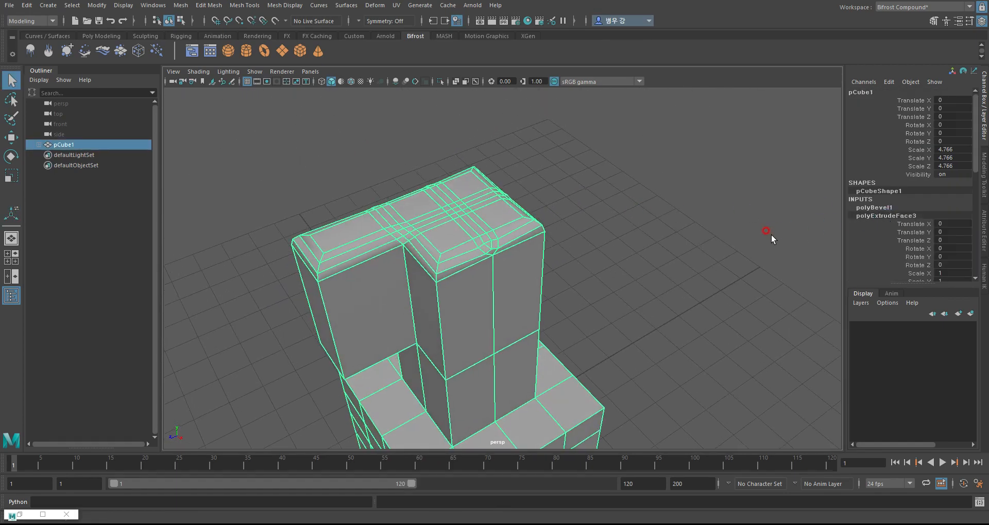
{"action": "scroll", "coordinate": [894, 217], "scroll_direction": "down", "scroll_amount": 7}
{"action": "scroll", "coordinate": [923, 222], "scroll_direction": "down", "scroll_amount": 4}
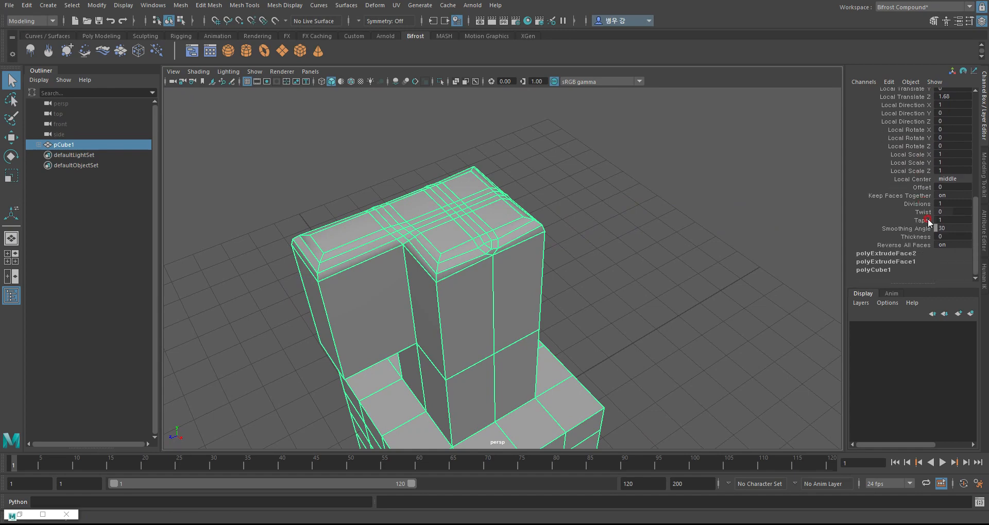
- Try a smoothing angle of about 43.75 on polyExtrudeFace3, undo it, and expand the polyBevel1 channels
{"action": "left_click", "coordinate": [921, 188]}
{"action": "mouse_move", "coordinate": [702, 182]}
{"action": "middle_mouse_down"}
{"action": "mouse_move", "coordinate": [711, 184]}
{"action": "mouse_move", "coordinate": [702, 183]}
{"action": "middle_mouse_up"}
{"action": "left_click_drag", "start_coordinate": [702, 183], "coordinate": [652, 225], "text": "alt"}
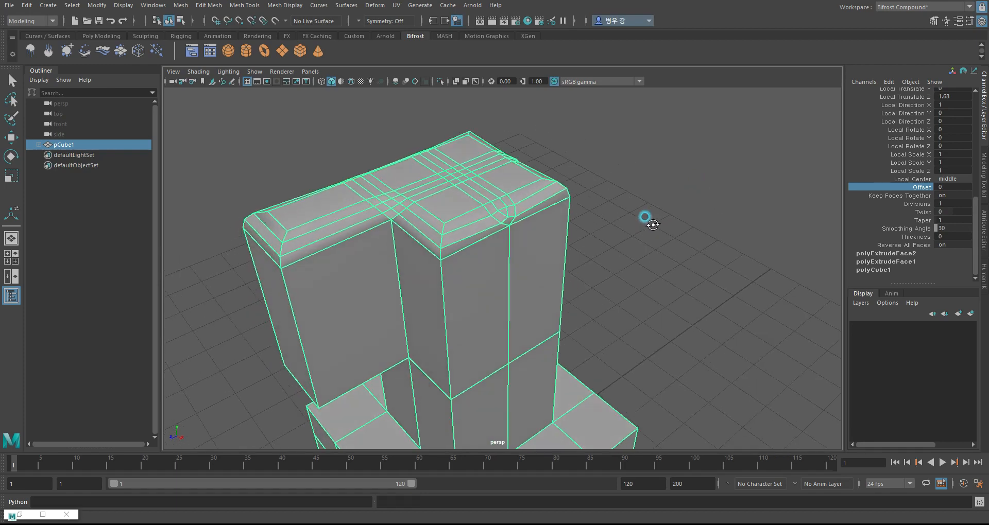
{"action": "left_click", "coordinate": [920, 244]}
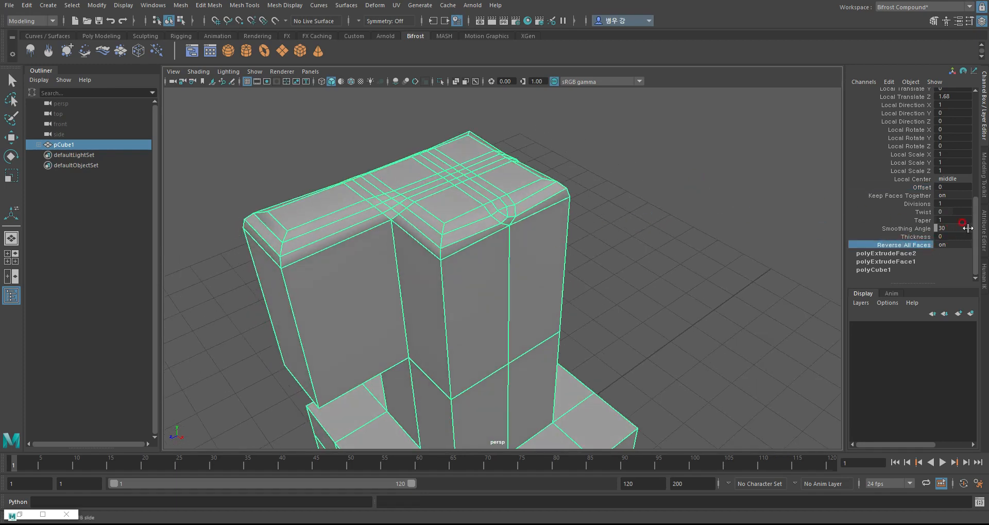
{"action": "left_click", "coordinate": [918, 229]}
{"action": "middle_click_drag", "start_coordinate": [760, 210], "coordinate": [748, 202]}
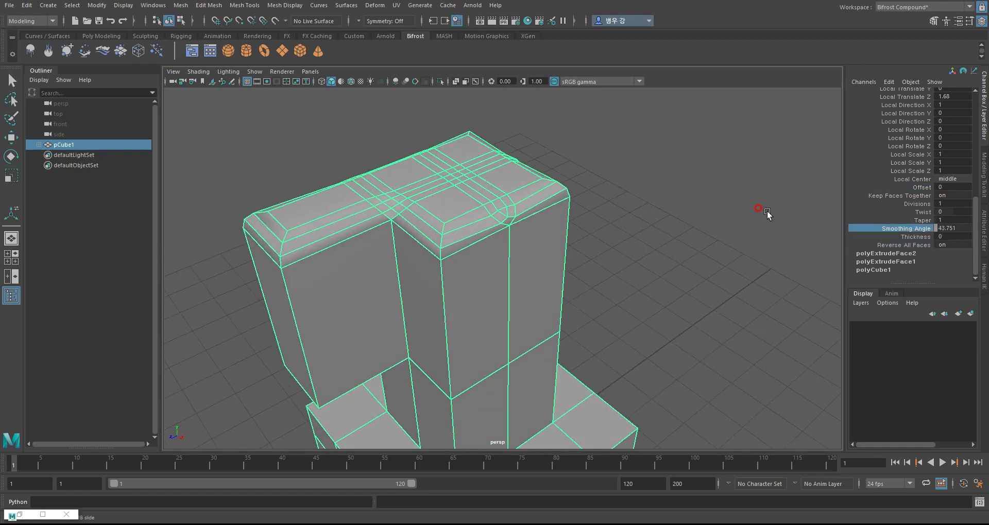
{"action": "key", "text": "ctrl+z"}
{"action": "scroll", "coordinate": [943, 158], "scroll_direction": "up", "scroll_amount": 10}
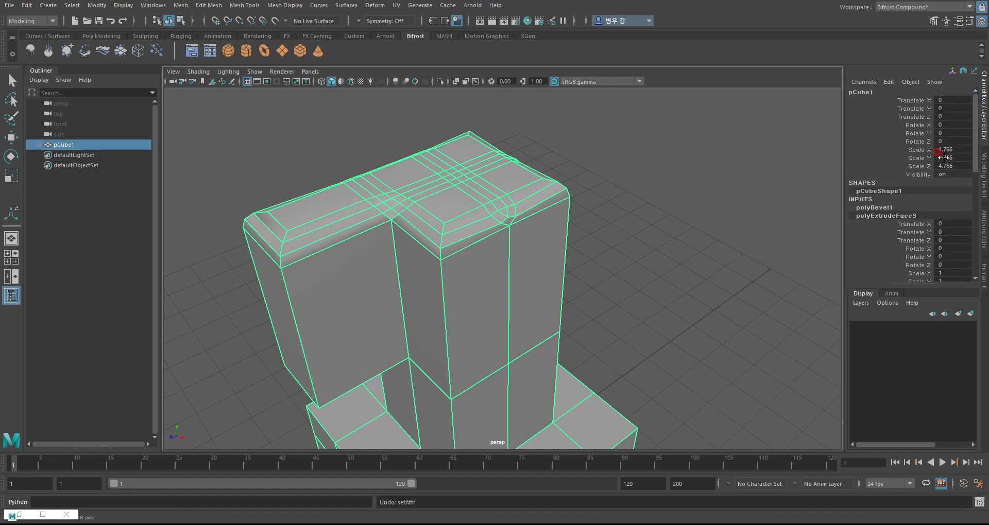
{"action": "left_click", "coordinate": [874, 209]}
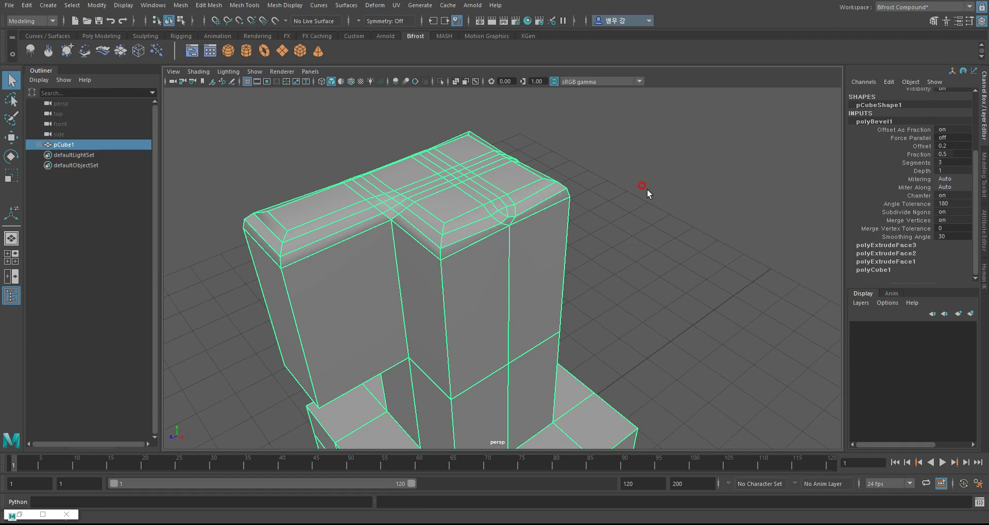
- Extrude the end face of the side arm outward by about 1.97 to lengthen the arm
{"action": "right_click_drag", "start_coordinate": [518, 296], "coordinate": [518, 299]}
{"action": "middle_click_drag", "start_coordinate": [392, 241], "coordinate": [472, 192], "text": "alt"}
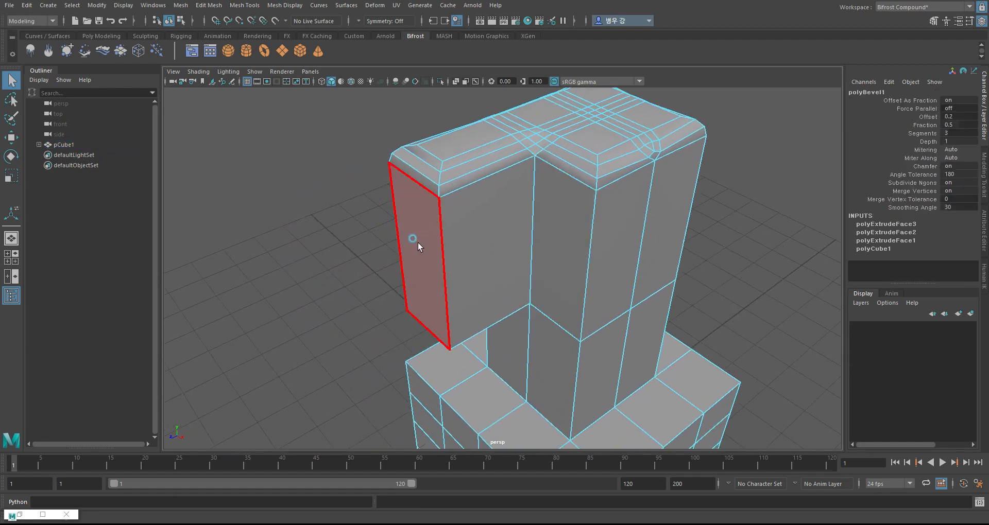
{"action": "left_click", "coordinate": [417, 240]}
{"action": "right_click_drag", "start_coordinate": [509, 204], "coordinate": [477, 219], "text": "alt"}
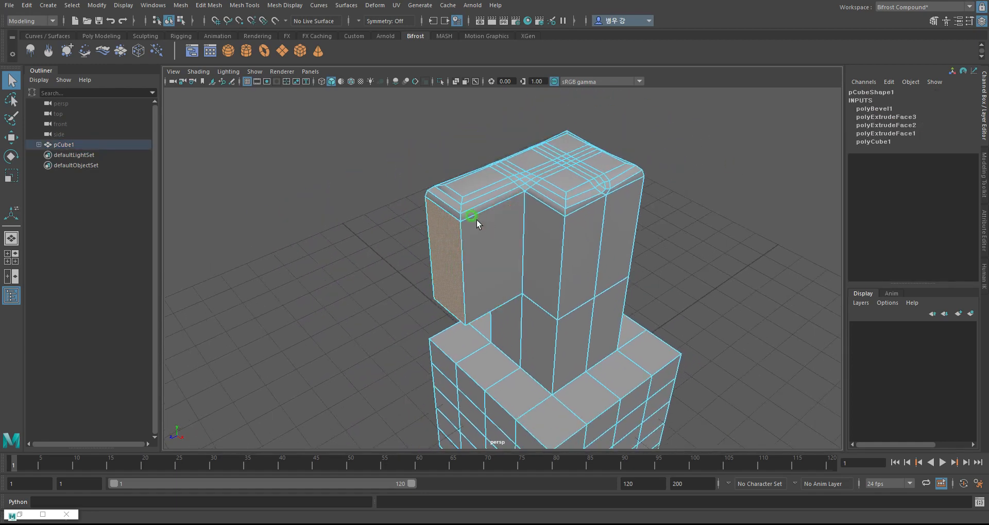
{"action": "left_click", "coordinate": [215, 7]}
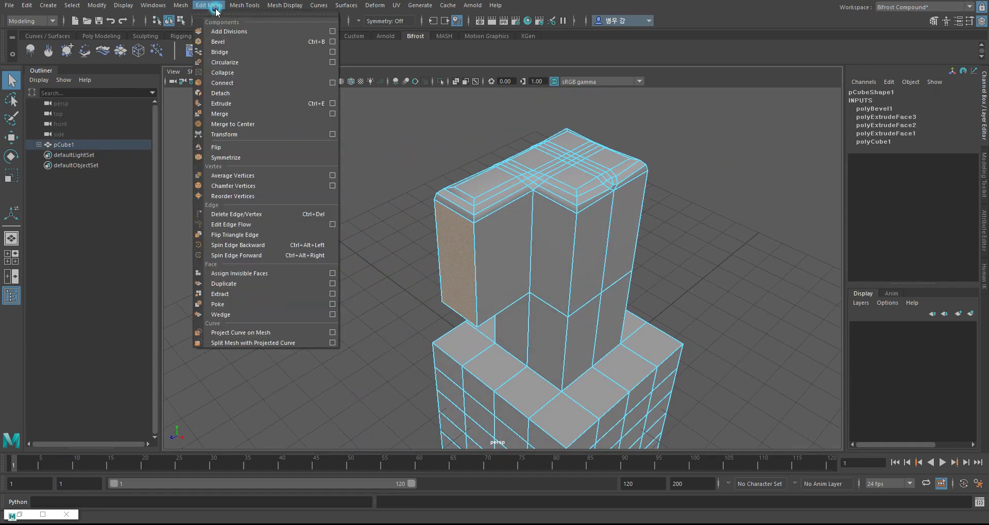
{"action": "left_click", "coordinate": [239, 102]}
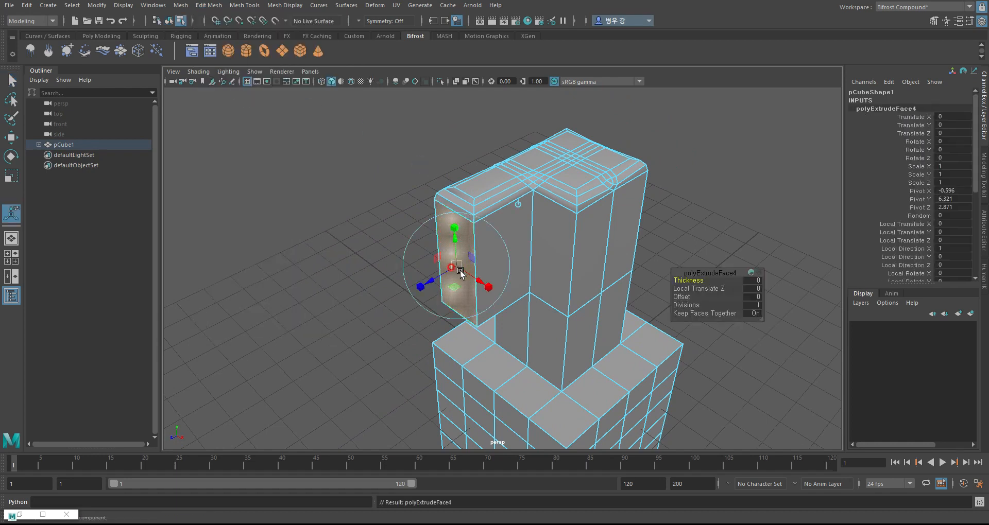
{"action": "left_click", "coordinate": [420, 286]}
{"action": "left_click_drag", "start_coordinate": [422, 289], "coordinate": [351, 326]}
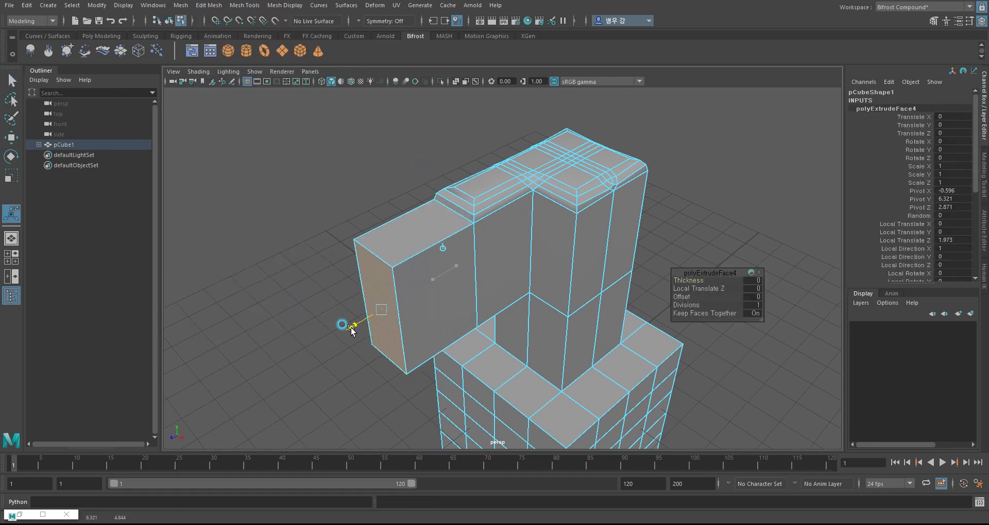
{"action": "left_click", "coordinate": [747, 201]}
- Bevel the edges around the extended arm's end face with a fraction of 0.5 and 1 segment
{"action": "right_click_drag", "start_coordinate": [417, 273], "coordinate": [376, 209]}
{"action": "left_click_drag", "start_coordinate": [375, 226], "coordinate": [353, 202], "text": "alt"}
{"action": "left_click_drag", "start_coordinate": [306, 152], "coordinate": [396, 325]}
{"action": "left_click_drag", "start_coordinate": [412, 268], "coordinate": [368, 236], "text": "alt"}
{"action": "left_click_drag", "start_coordinate": [381, 319], "coordinate": [375, 155], "text": "ctrl"}
{"action": "left_click", "coordinate": [243, 4]}
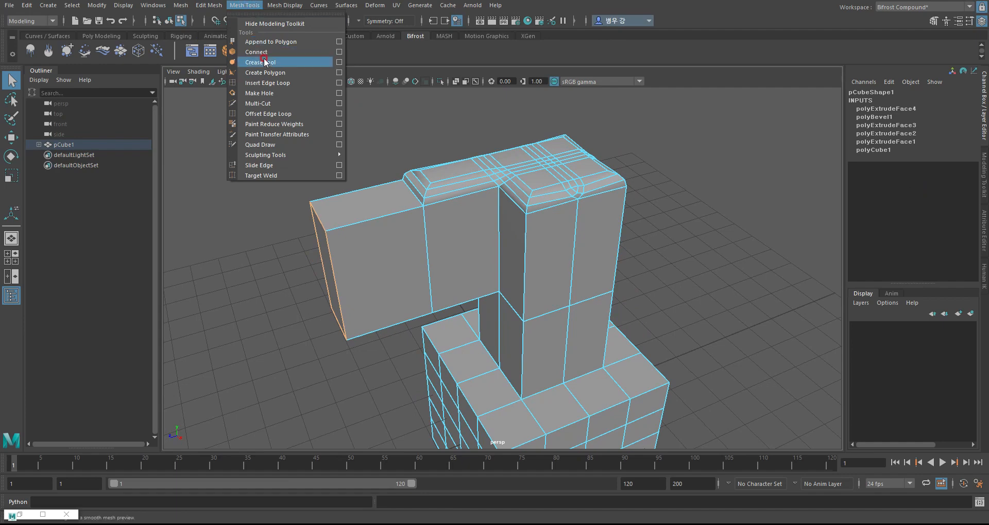
{"action": "mouse_move", "coordinate": [209, 3]}
{"action": "left_click", "coordinate": [221, 42]}
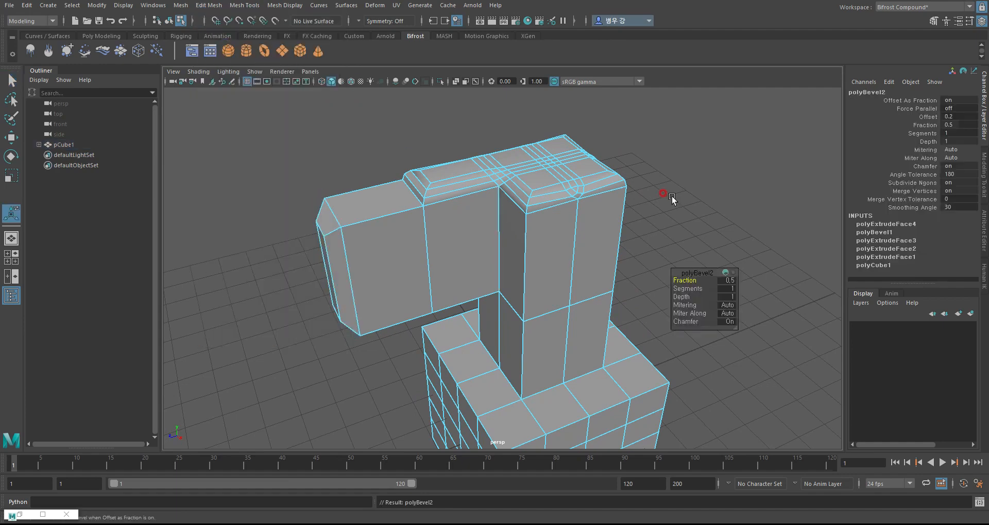
{"action": "left_click", "coordinate": [794, 194]}
- Return to object mode and select the whole pCube1 mesh to list its construction inputs
{"action": "key", "text": "q"}
{"action": "key", "text": "F8"}
{"action": "left_click", "coordinate": [695, 229]}
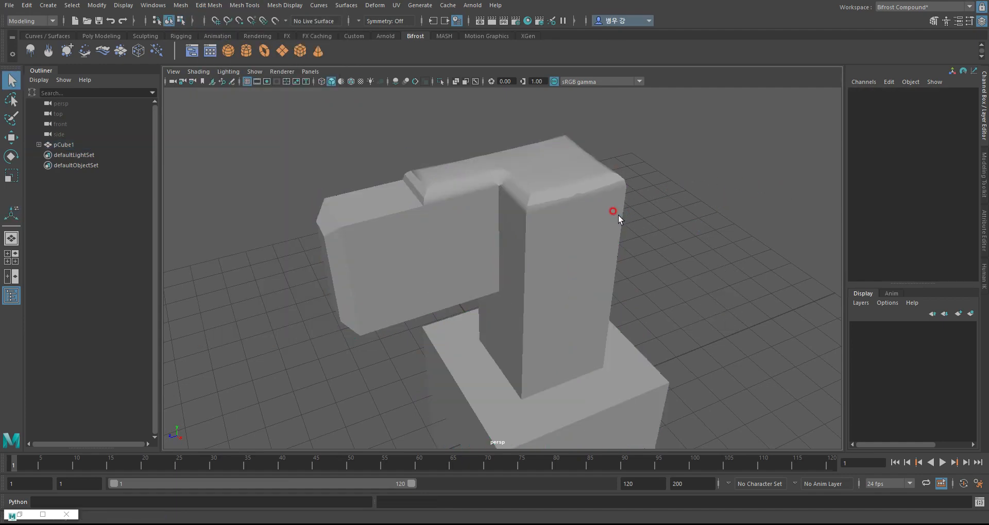
{"action": "left_click", "coordinate": [618, 214]}
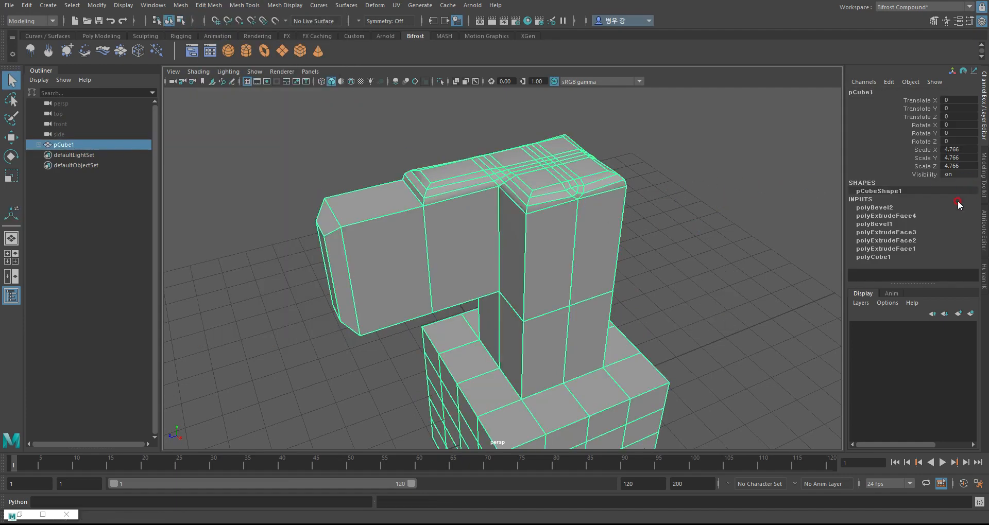
- Try varying the Segments value of the earlier polyBevel1 input in the construction history
{"action": "left_click", "coordinate": [879, 224]}
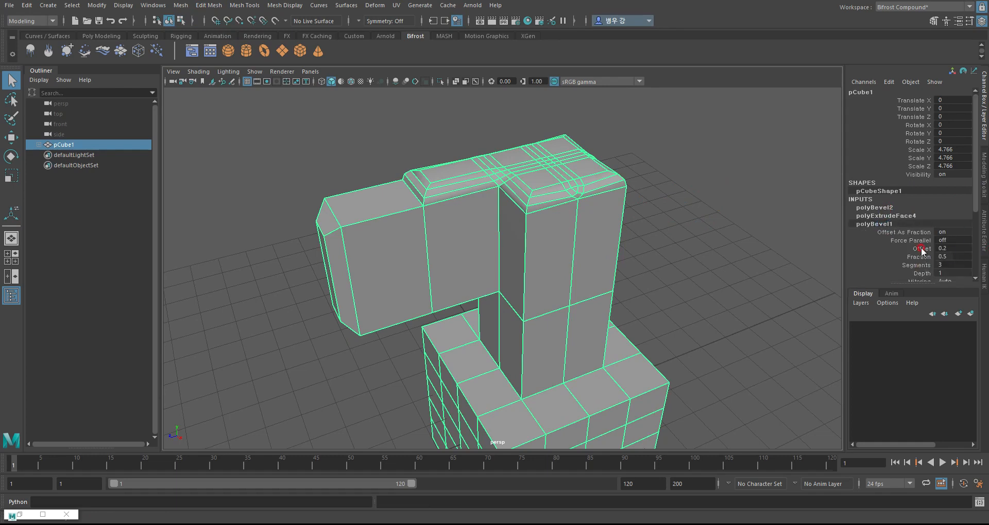
{"action": "left_click", "coordinate": [916, 265]}
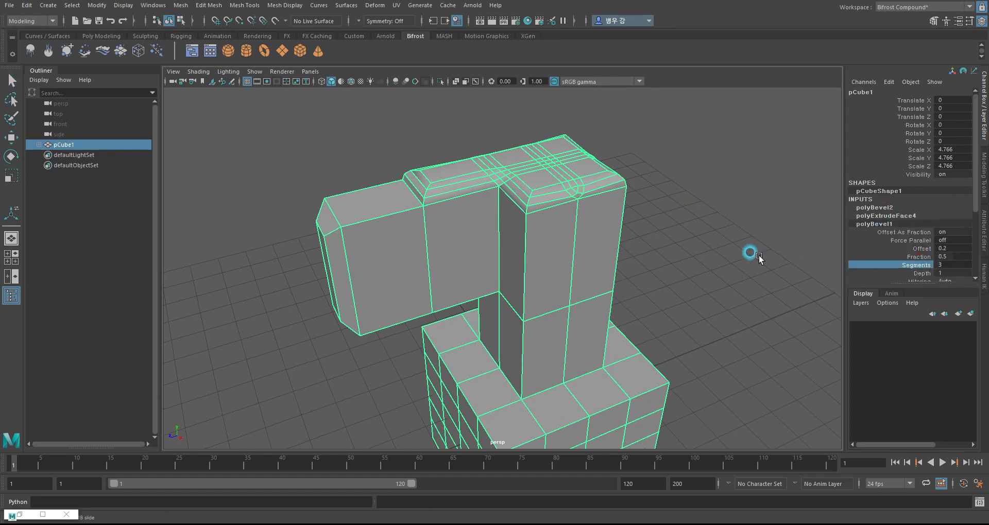
{"action": "mouse_move", "coordinate": [750, 253]}
{"action": "middle_mouse_down"}
{"action": "mouse_move", "coordinate": [746, 232]}
{"action": "mouse_move", "coordinate": [713, 234]}
{"action": "mouse_move", "coordinate": [748, 241]}
{"action": "middle_mouse_up"}
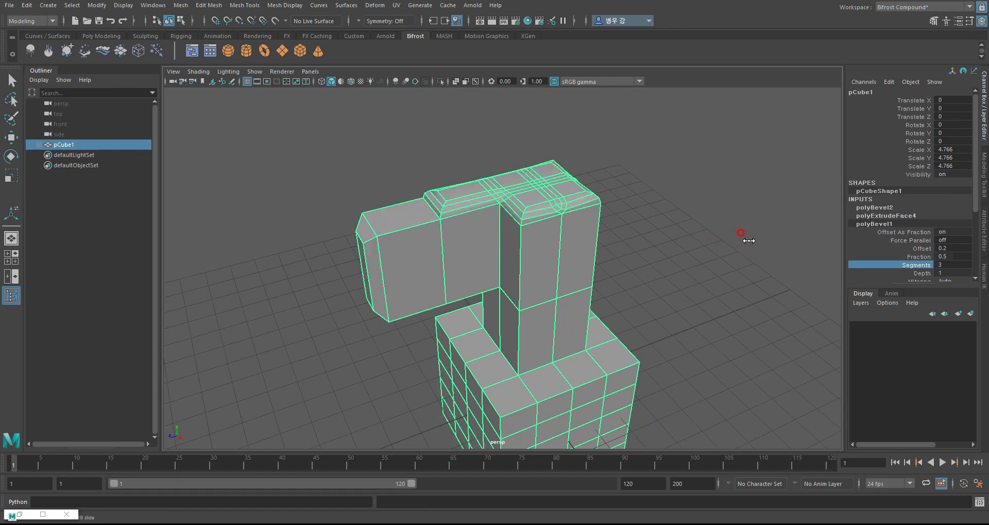
{"action": "key", "text": "q"}
- Reselect the pCube1 mesh and compare its list of construction inputs with the model from several angles
{"action": "left_click", "coordinate": [634, 248]}
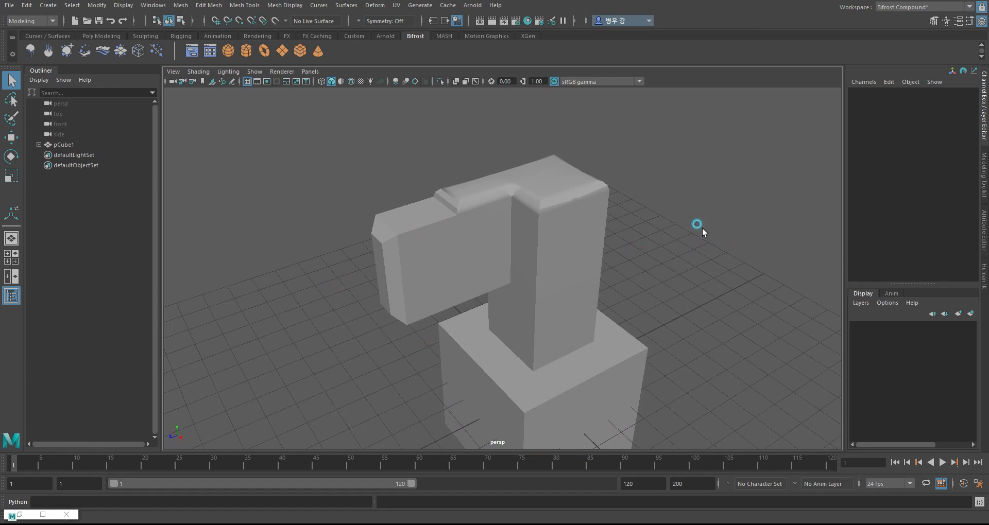
{"action": "left_click", "coordinate": [567, 230]}
{"action": "key", "text": "f"}
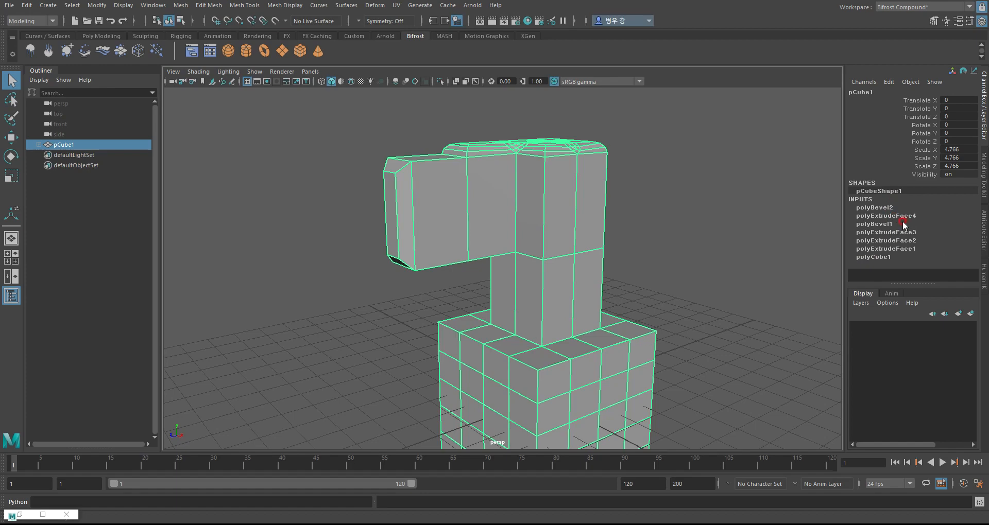
{"action": "left_click_drag", "start_coordinate": [675, 238], "coordinate": [662, 266], "text": "alt"}
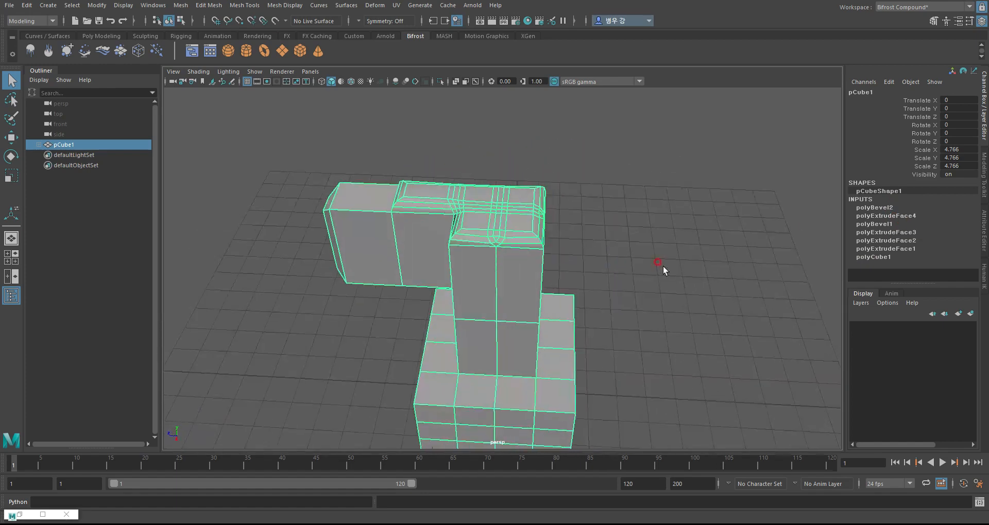
{"action": "left_click", "coordinate": [663, 266]}
{"action": "left_click", "coordinate": [536, 342]}
{"action": "key", "text": "f"}
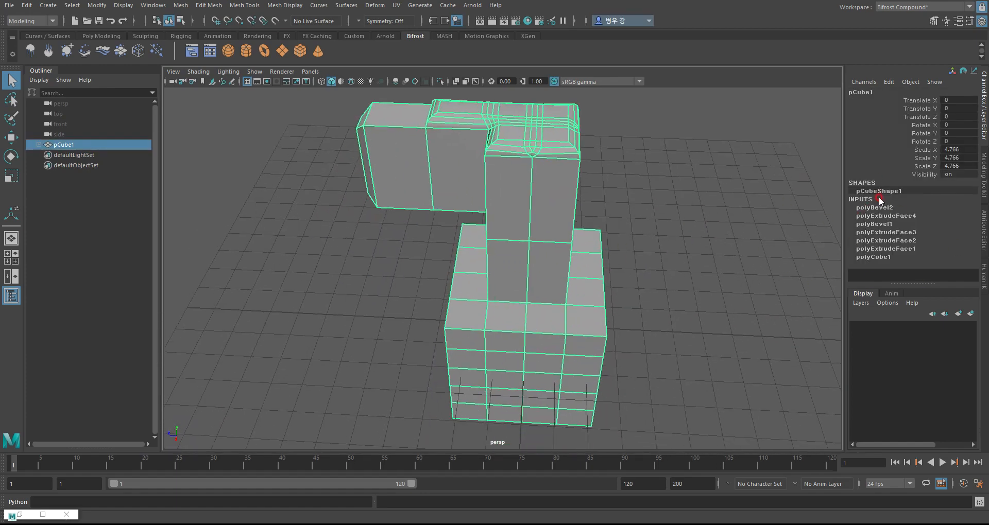
{"action": "left_click_drag", "start_coordinate": [640, 305], "coordinate": [674, 255], "text": "alt"}
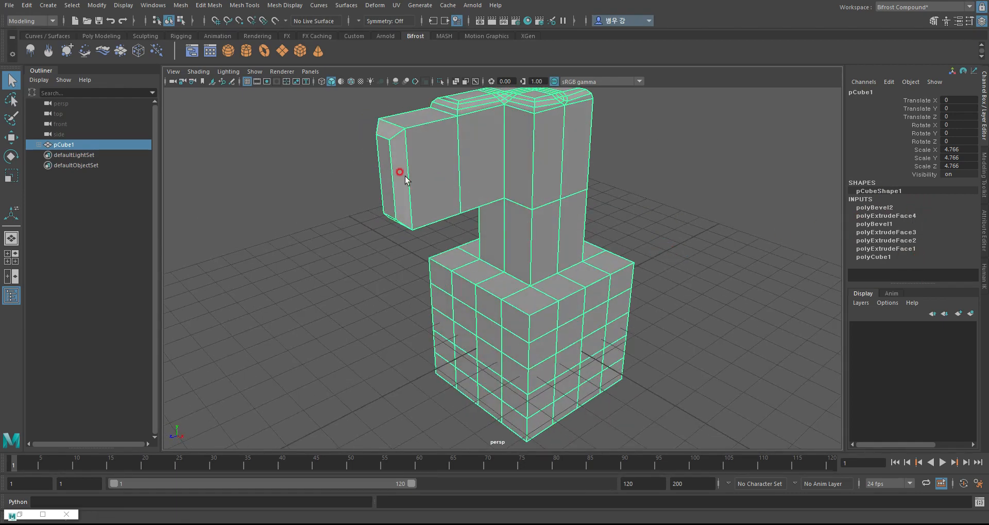
- Try deleting the construction history of pCube1 by type, and undo the deletion
{"action": "left_click", "coordinate": [28, 5]}
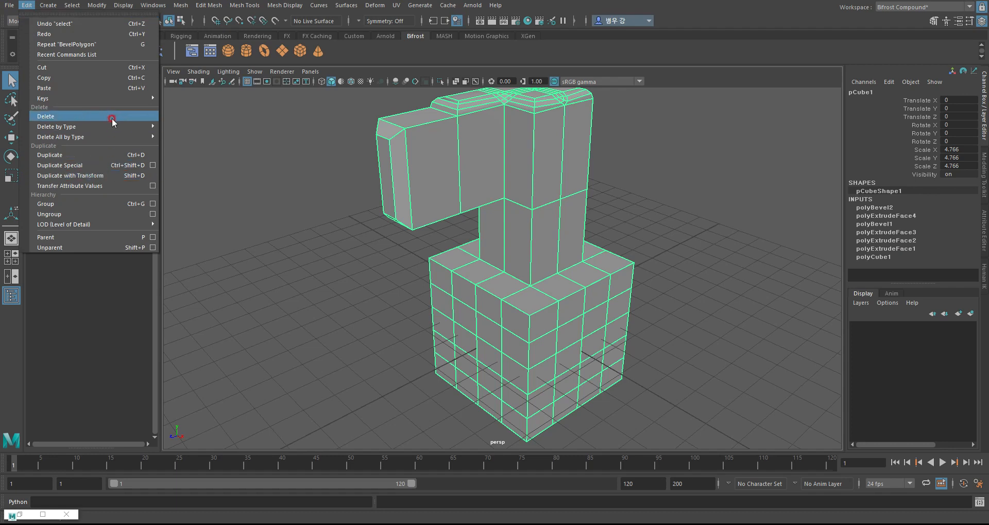
{"action": "mouse_move", "coordinate": [114, 127]}
{"action": "left_click", "coordinate": [184, 126]}
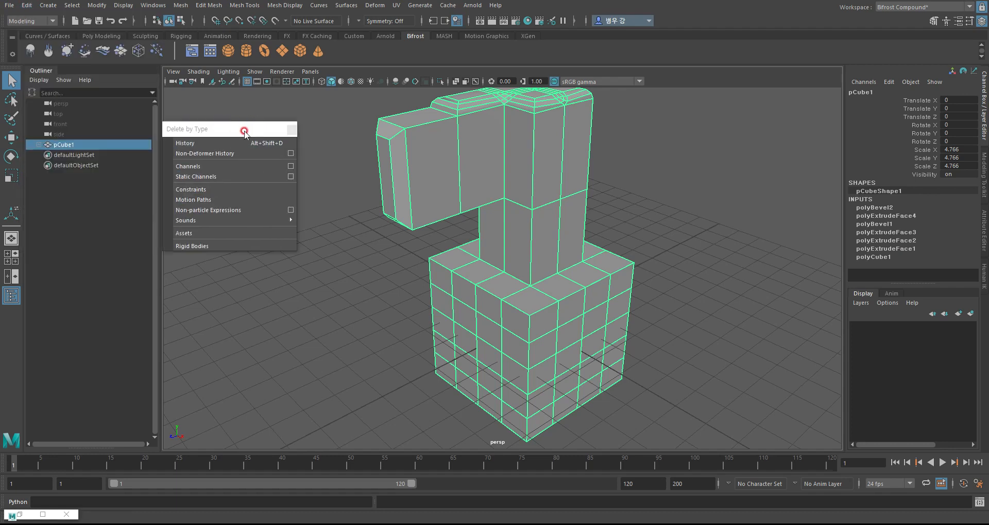
{"action": "left_click_drag", "start_coordinate": [243, 129], "coordinate": [264, 122]}
{"action": "left_click", "coordinate": [269, 147]}
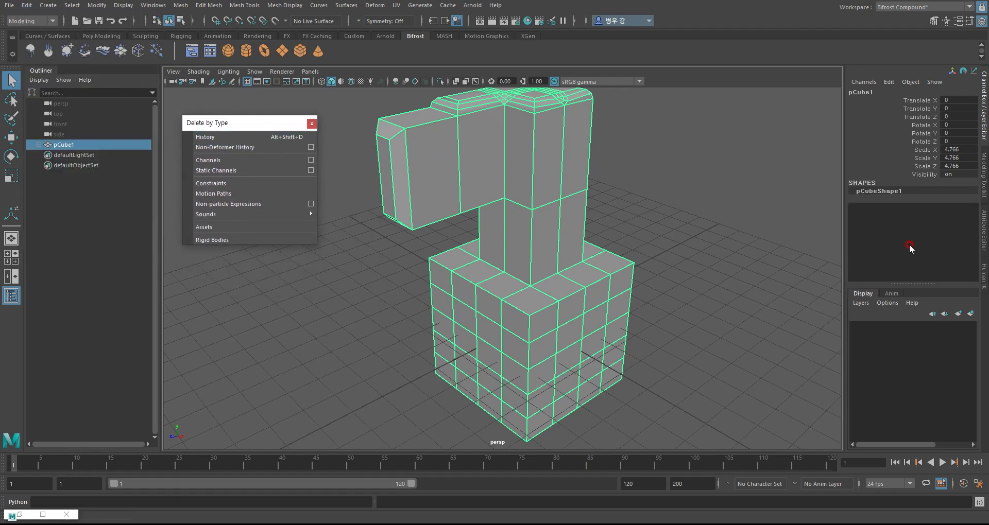
{"action": "key", "text": "ctrl+z"}
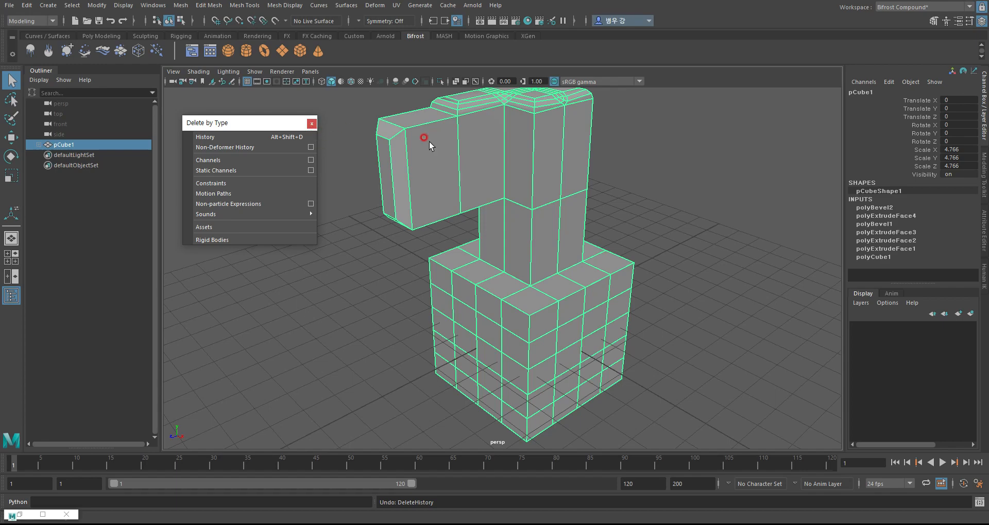
- Delete the whole pCube1 model from the scene and close the floating Delete by Type window
{"action": "scroll", "coordinate": [674, 257], "scroll_direction": "down", "scroll_amount": 3}
{"action": "left_click", "coordinate": [672, 246]}
{"action": "left_click", "coordinate": [545, 246]}
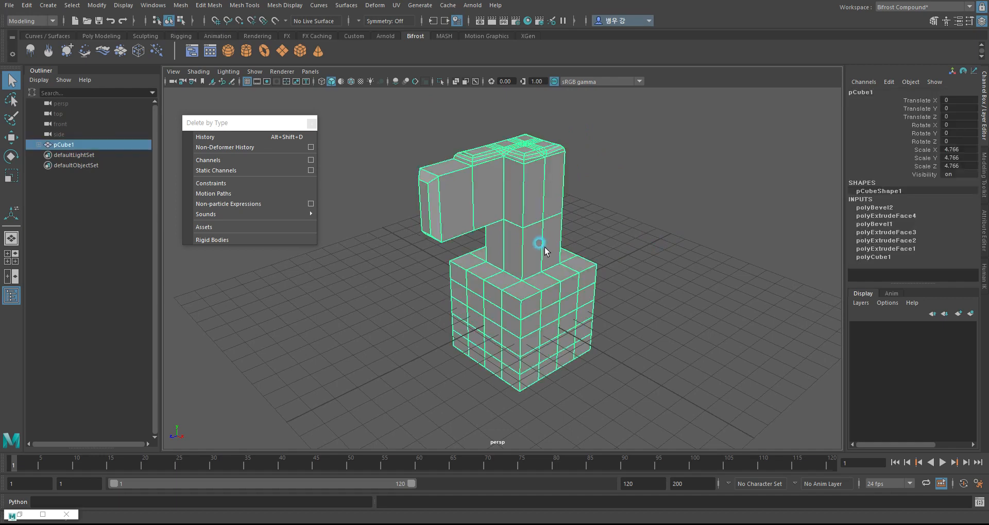
{"action": "left_click", "coordinate": [704, 234]}
{"action": "left_click_drag", "start_coordinate": [642, 144], "coordinate": [458, 316]}
{"action": "key", "text": "Delete"}
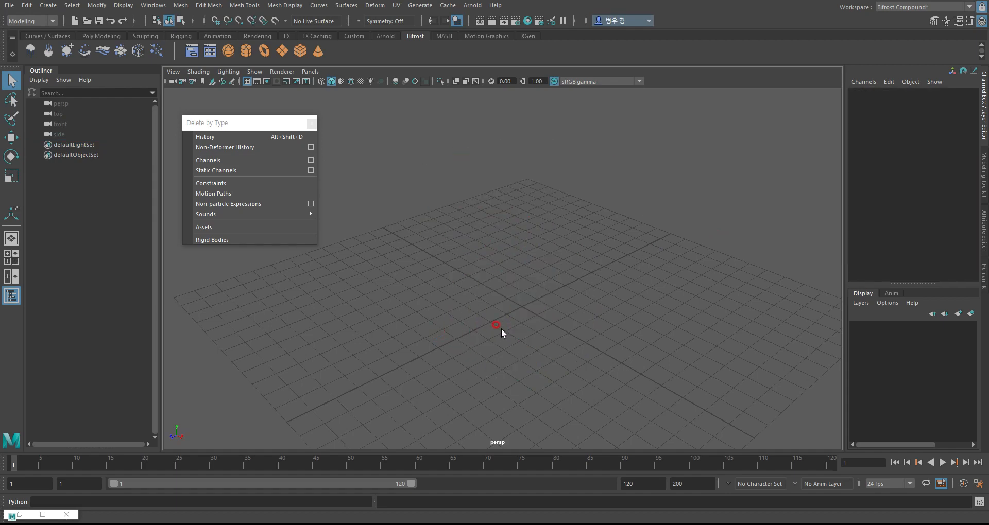
{"action": "left_click", "coordinate": [312, 123]}
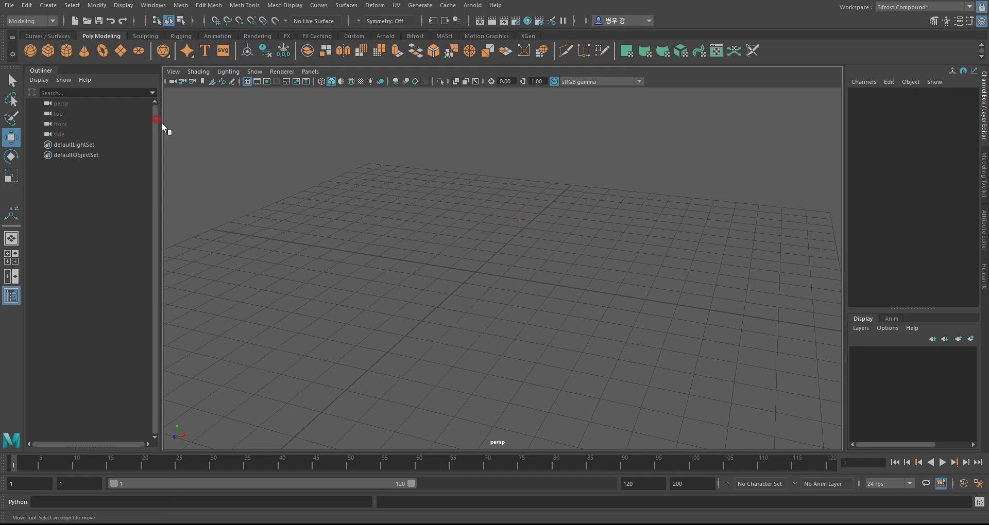
- Create a test polygon cube at the origin and delete it again
{"action": "left_click", "coordinate": [48, 50]}
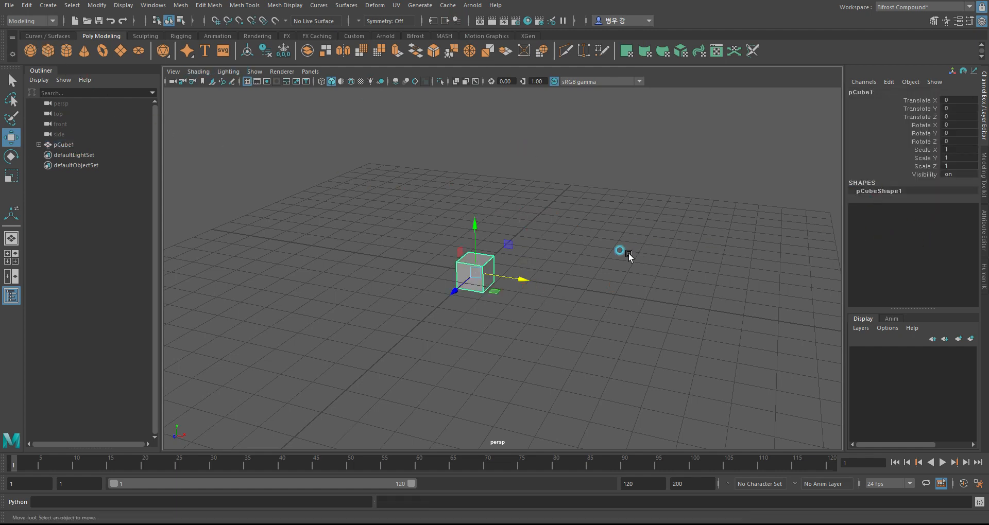
{"action": "key", "text": "Delete"}
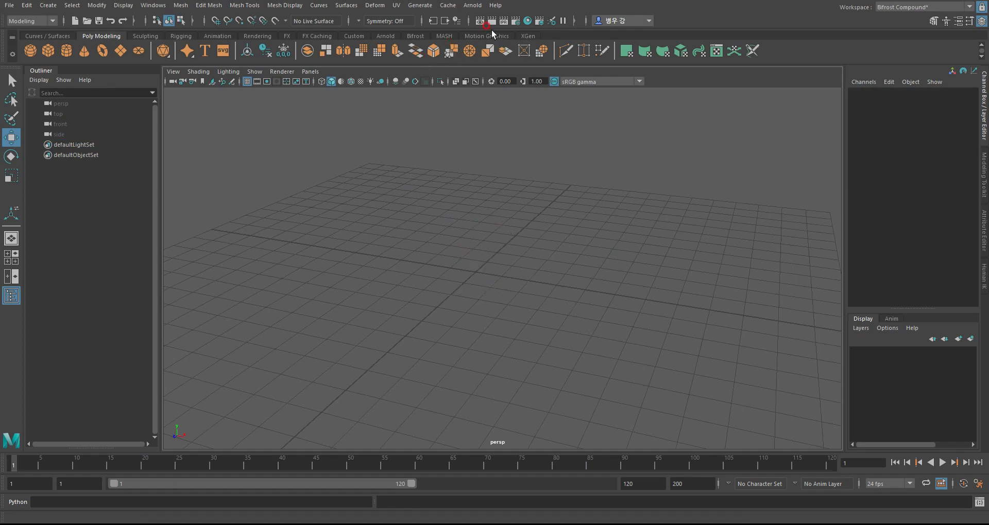
- Create a polygon cube with construction history on, move it about 0.305 along X, and delete it
{"action": "left_click", "coordinate": [48, 51]}
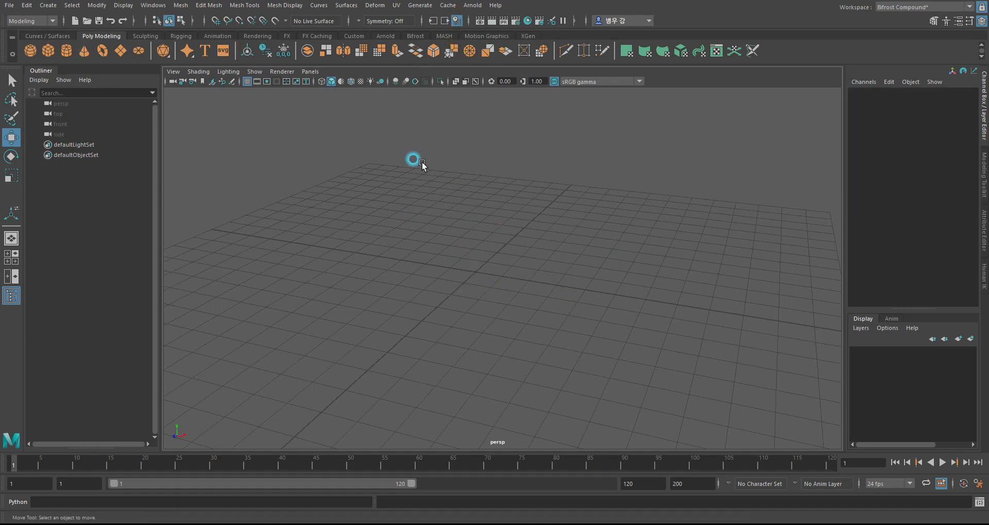
{"action": "mouse_move", "coordinate": [521, 280]}
{"action": "left_mouse_down"}
{"action": "mouse_move", "coordinate": [618, 289]}
{"action": "mouse_move", "coordinate": [530, 286]}
{"action": "left_mouse_up"}
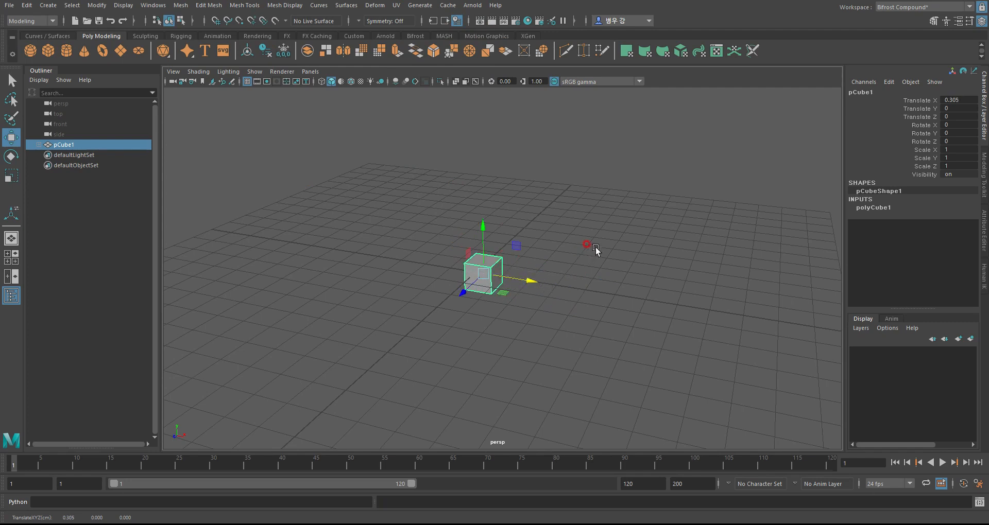
{"action": "key", "text": "Delete"}
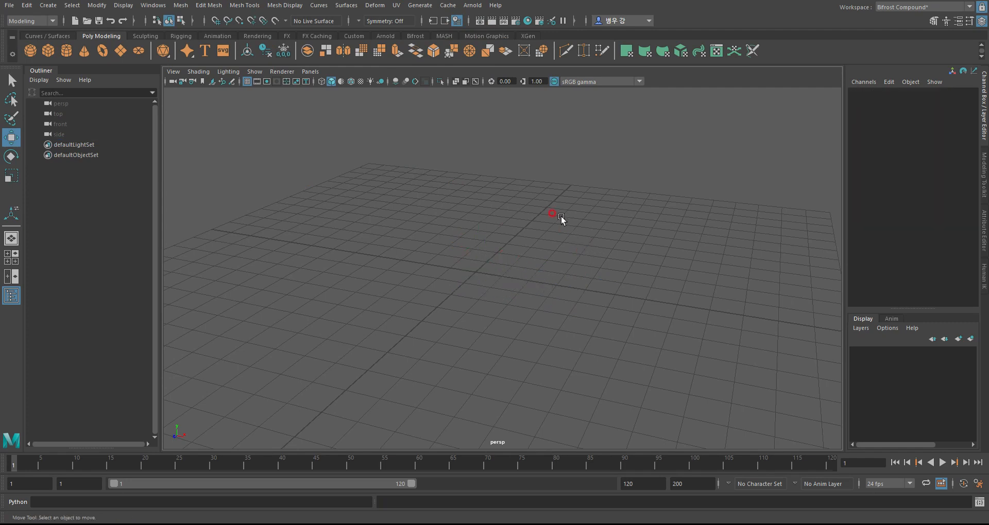
- Turn construction history off, create a new polygon cube, and scale it uniformly to about 3.631
{"action": "left_click", "coordinate": [458, 21]}
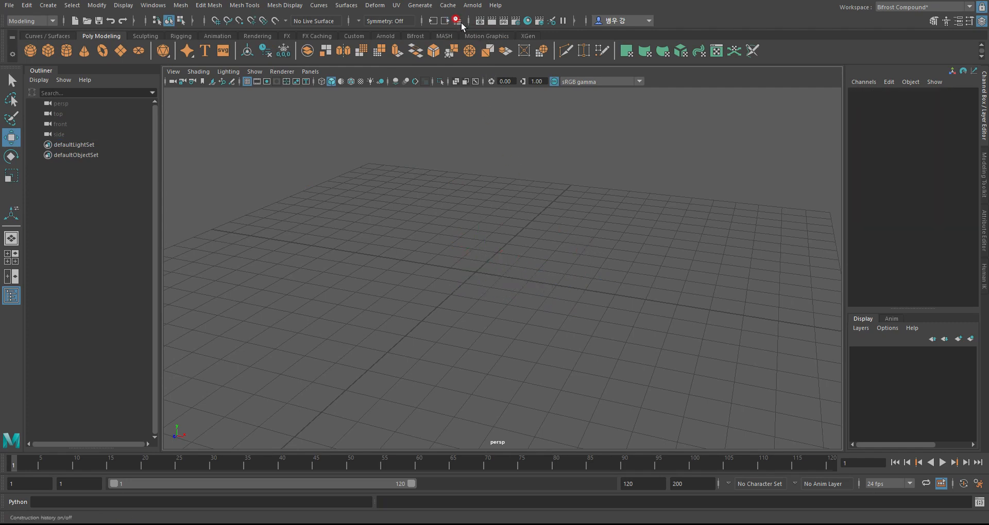
{"action": "left_click", "coordinate": [48, 50]}
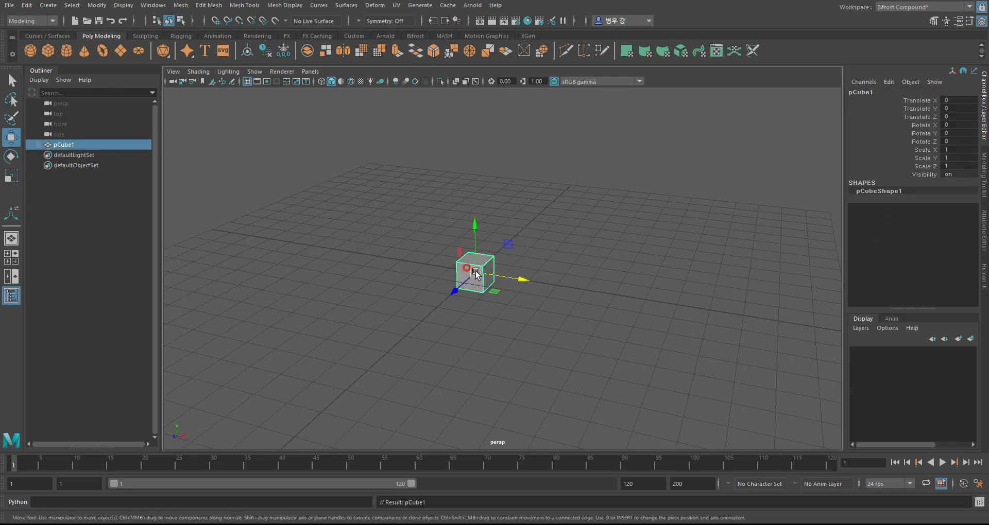
{"action": "key", "text": "r"}
{"action": "left_click_drag", "start_coordinate": [474, 271], "coordinate": [543, 276]}
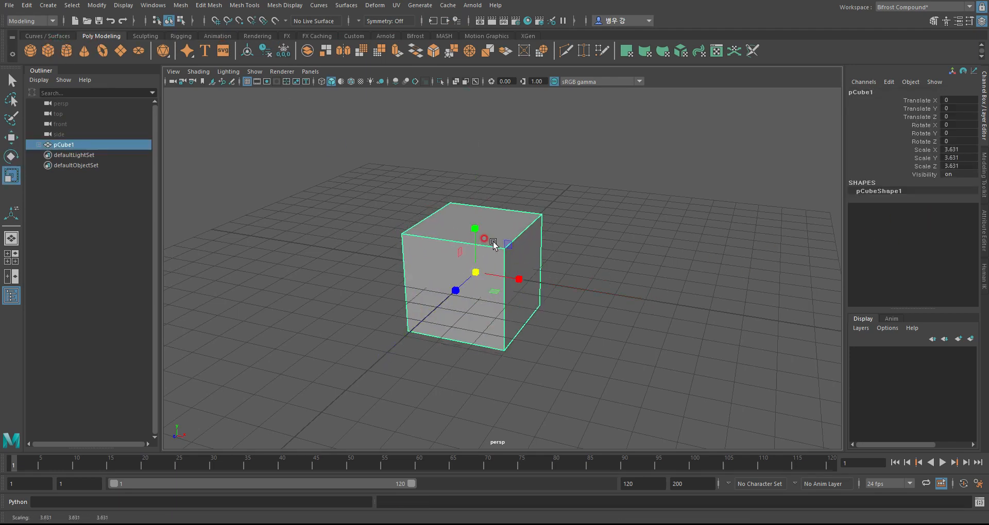
- Extrude the top face of the cube and raise it along Y into a tall block
{"action": "right_click_drag", "start_coordinate": [492, 241], "coordinate": [505, 320]}
{"action": "left_click", "coordinate": [494, 230]}
{"action": "middle_click_drag", "start_coordinate": [520, 191], "coordinate": [544, 276], "text": "alt"}
{"action": "right_click_drag", "start_coordinate": [608, 279], "coordinate": [545, 216], "text": "alt"}
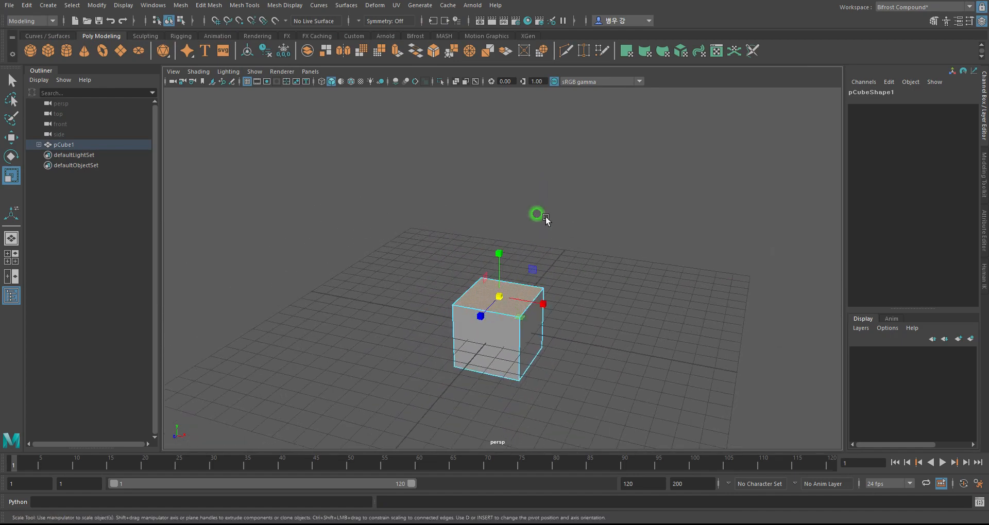
{"action": "left_click", "coordinate": [396, 50]}
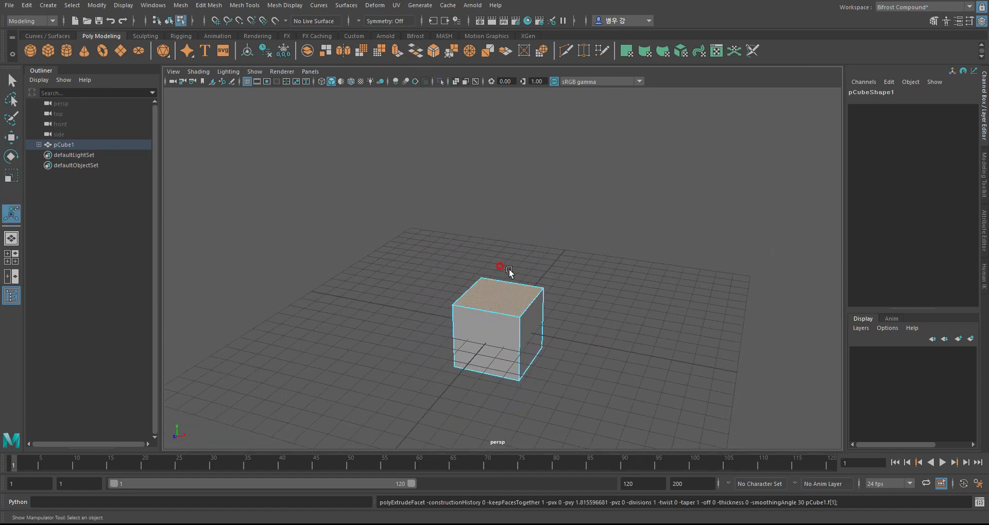
{"action": "key", "text": "w"}
{"action": "left_click_drag", "start_coordinate": [496, 264], "coordinate": [499, 155]}
{"action": "left_click", "coordinate": [629, 192]}
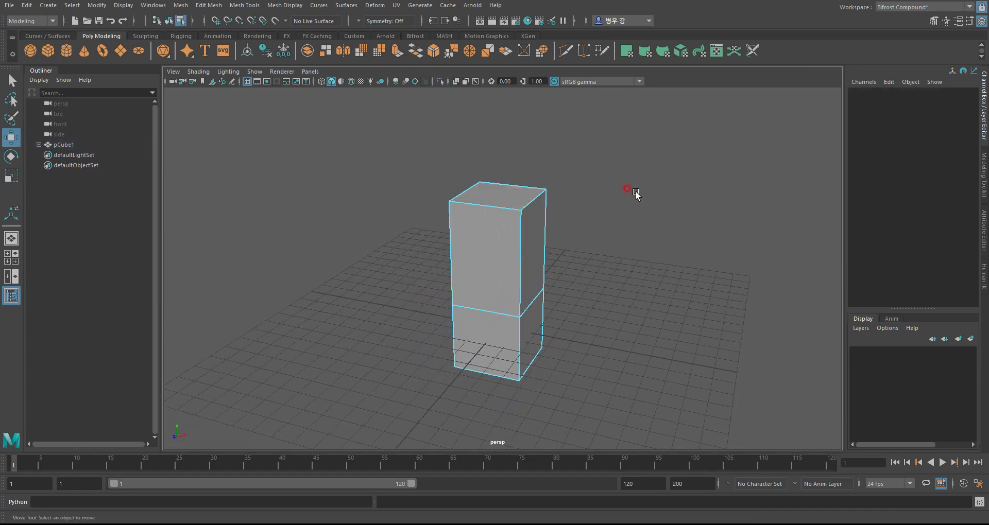
- Return to object selection and select the extruded pCube1 mesh to check its construction inputs
{"action": "key", "text": "F8"}
{"action": "left_click", "coordinate": [549, 274]}
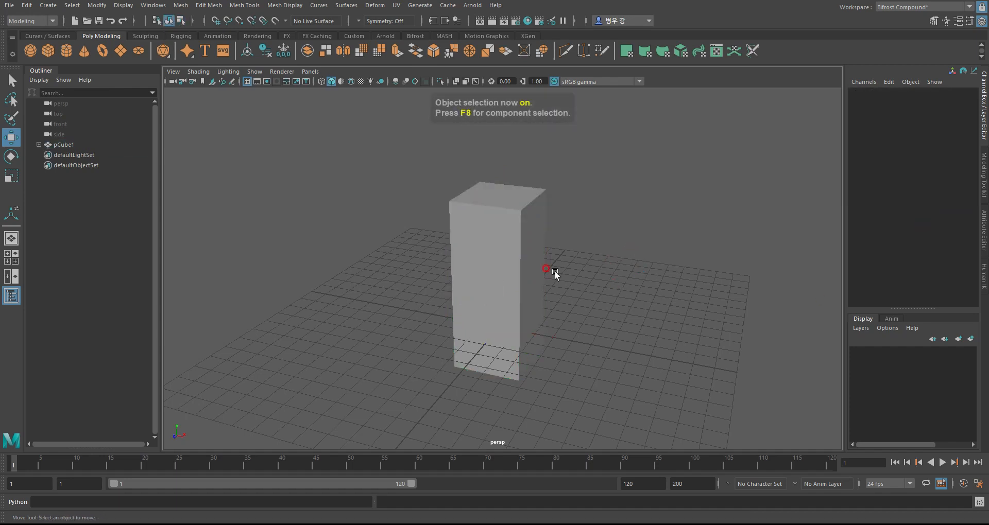
{"action": "left_click", "coordinate": [528, 245]}
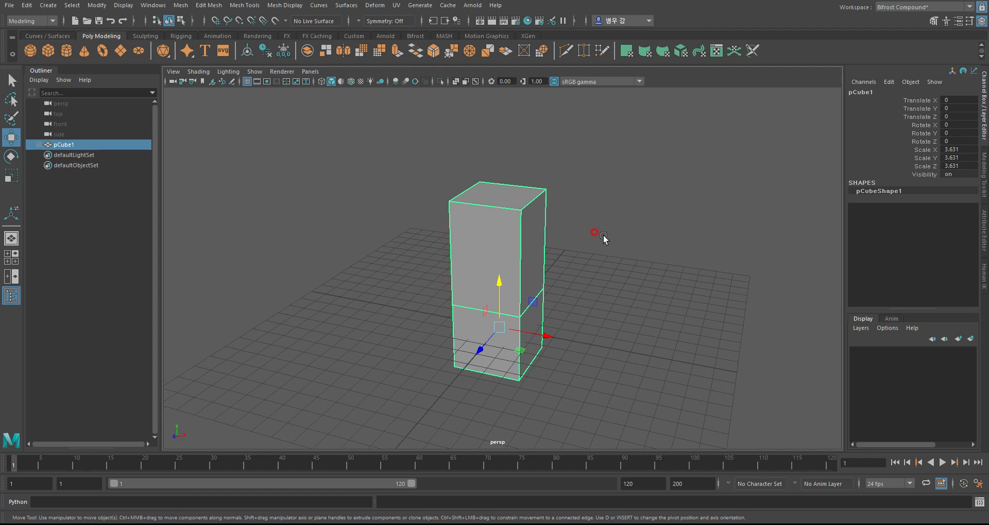
- Turn construction history back on and review the commands for deleting history on the selected mesh or on all objects
{"action": "left_click", "coordinate": [459, 23]}
{"action": "left_click", "coordinate": [26, 5]}
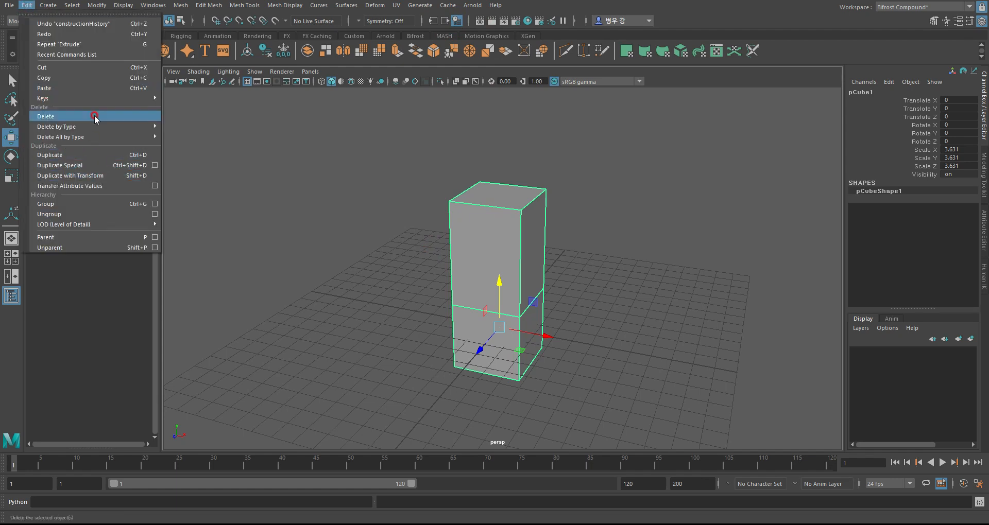
{"action": "mouse_move", "coordinate": [91, 129]}
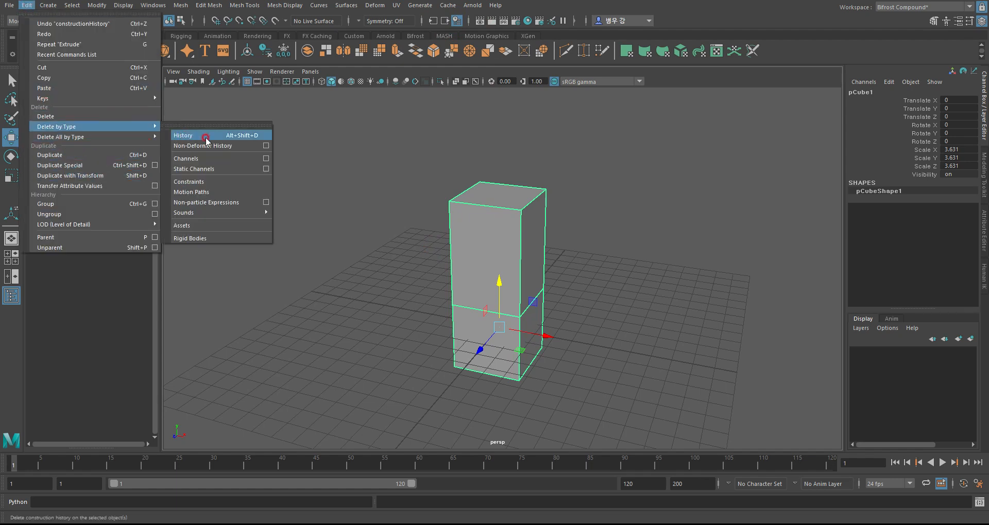
{"action": "mouse_move", "coordinate": [115, 140]}
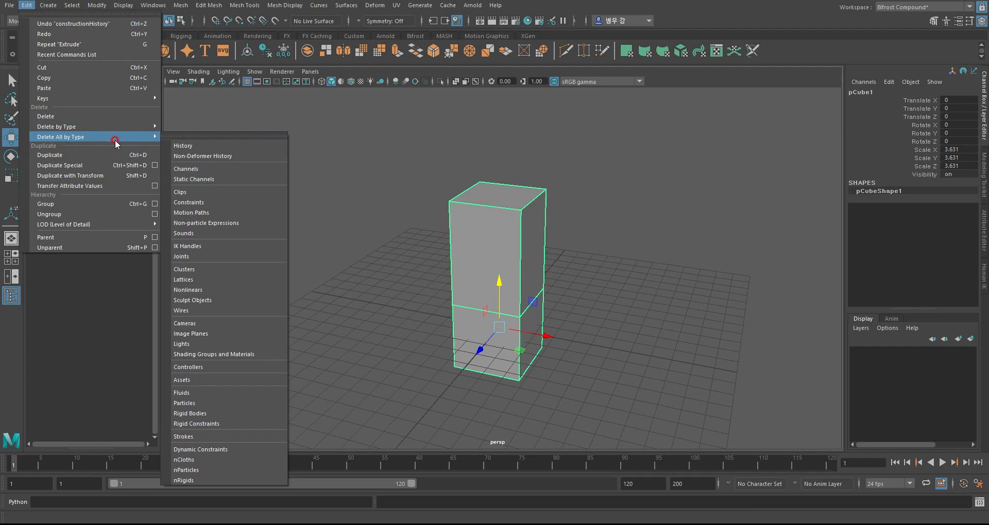
{"action": "left_click", "coordinate": [230, 146]}
{"action": "left_click", "coordinate": [653, 246]}
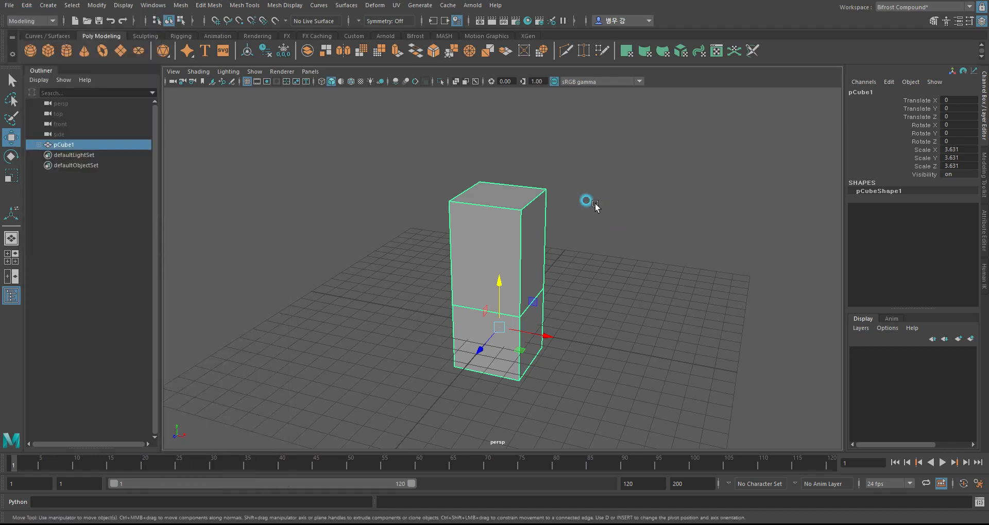